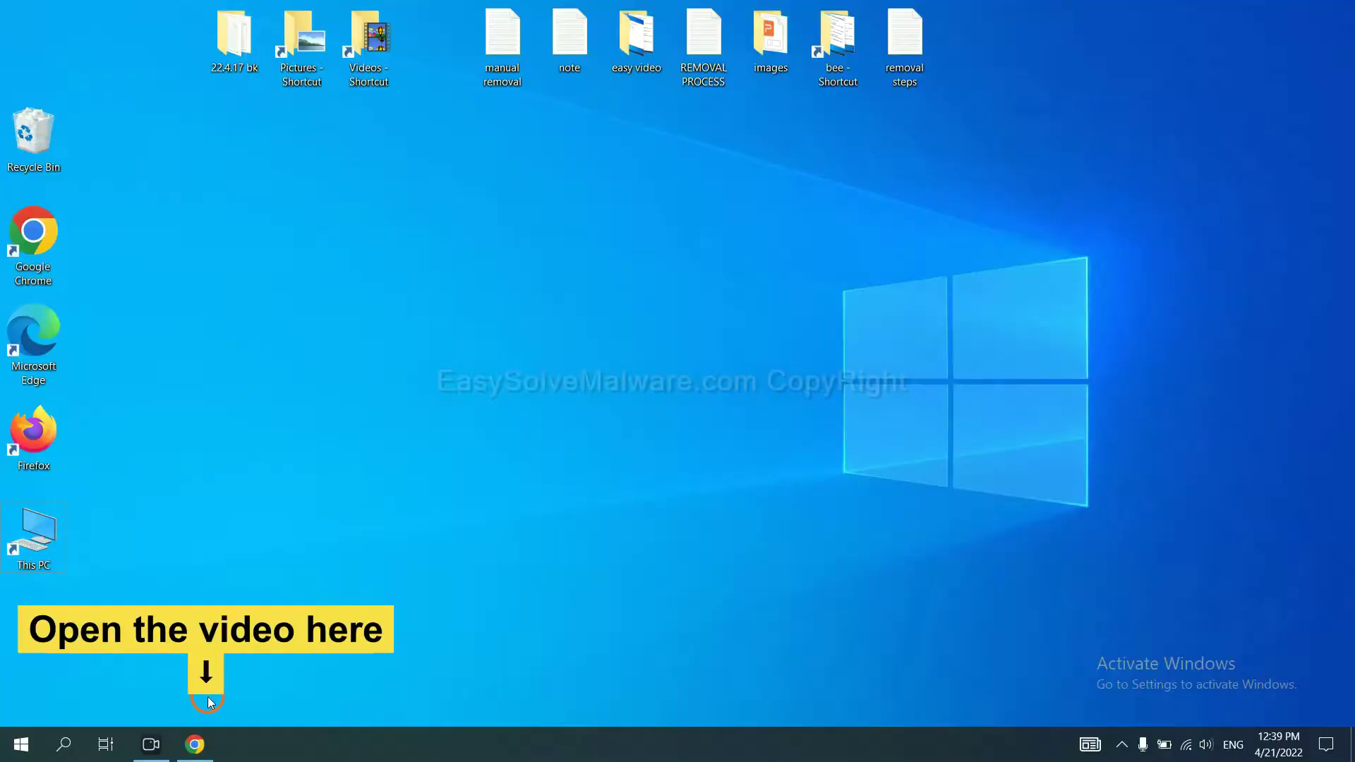
Step: Download the SpyHunter for Windows installer from the easysolvemalware.com removal guide tab in Chrome
left_click(208, 744)
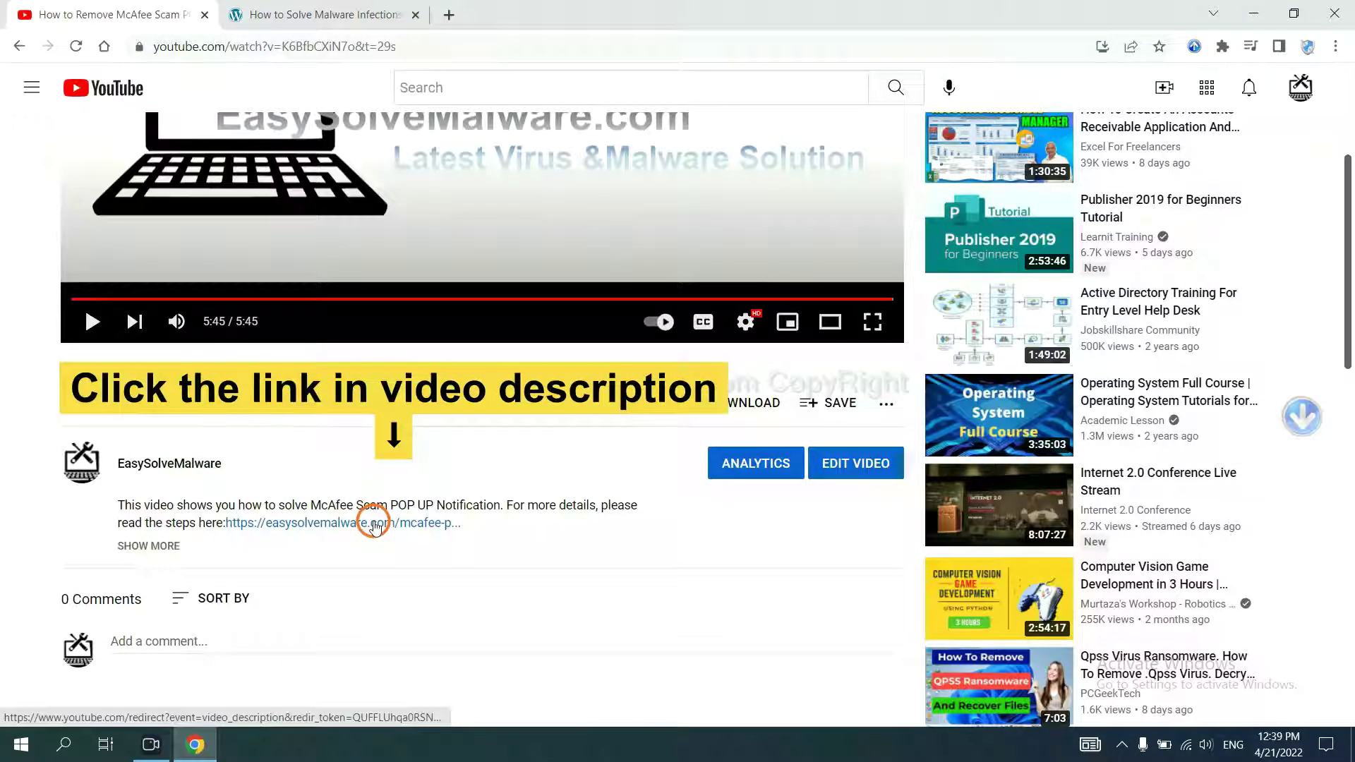
left_click(350, 14)
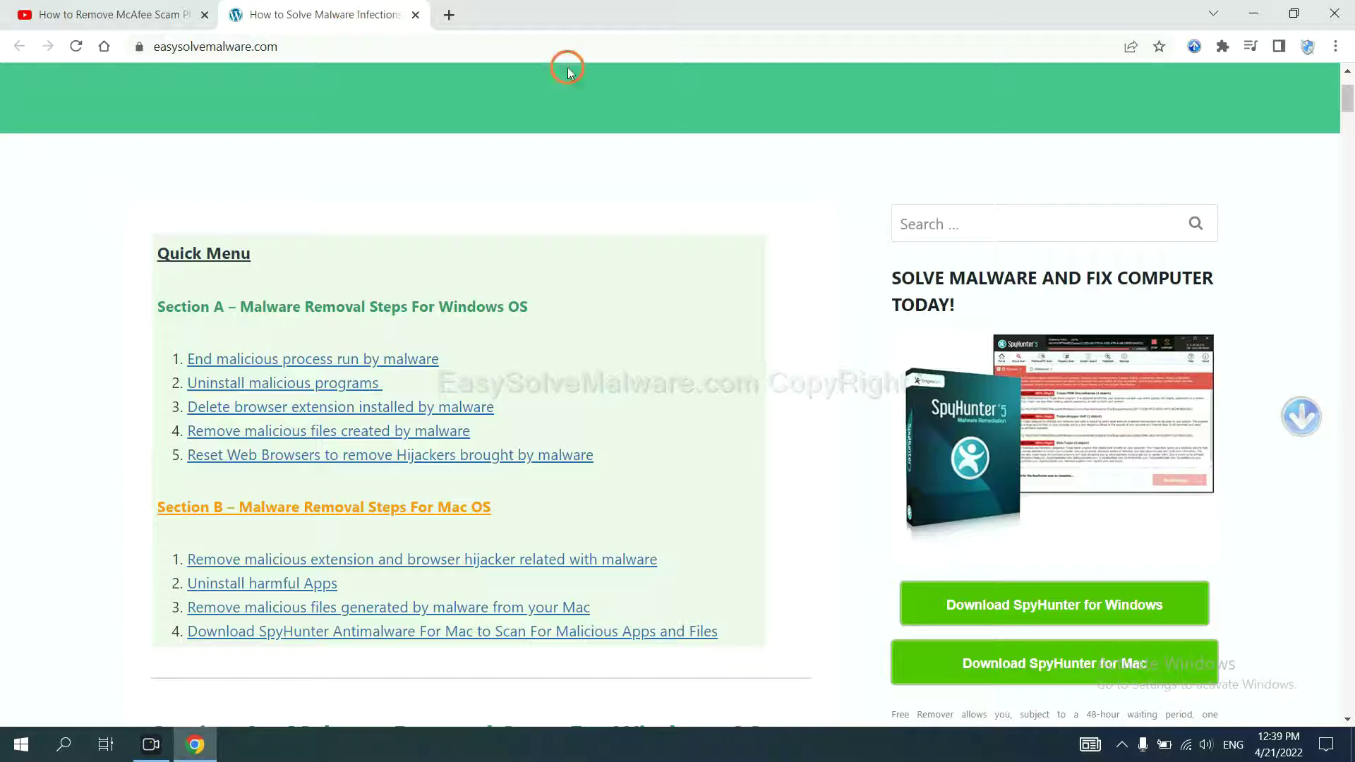
scroll(1353, 363, "down", 4)
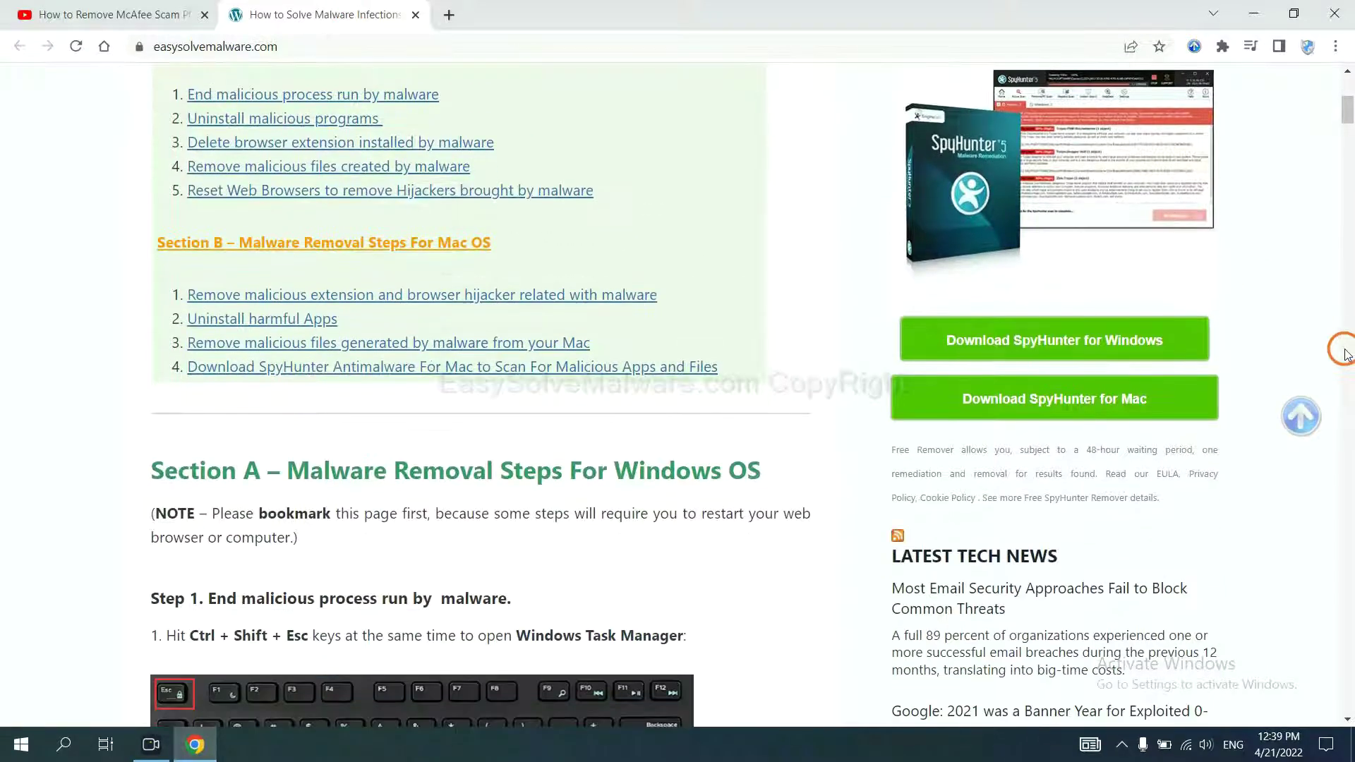
left_click(1150, 340)
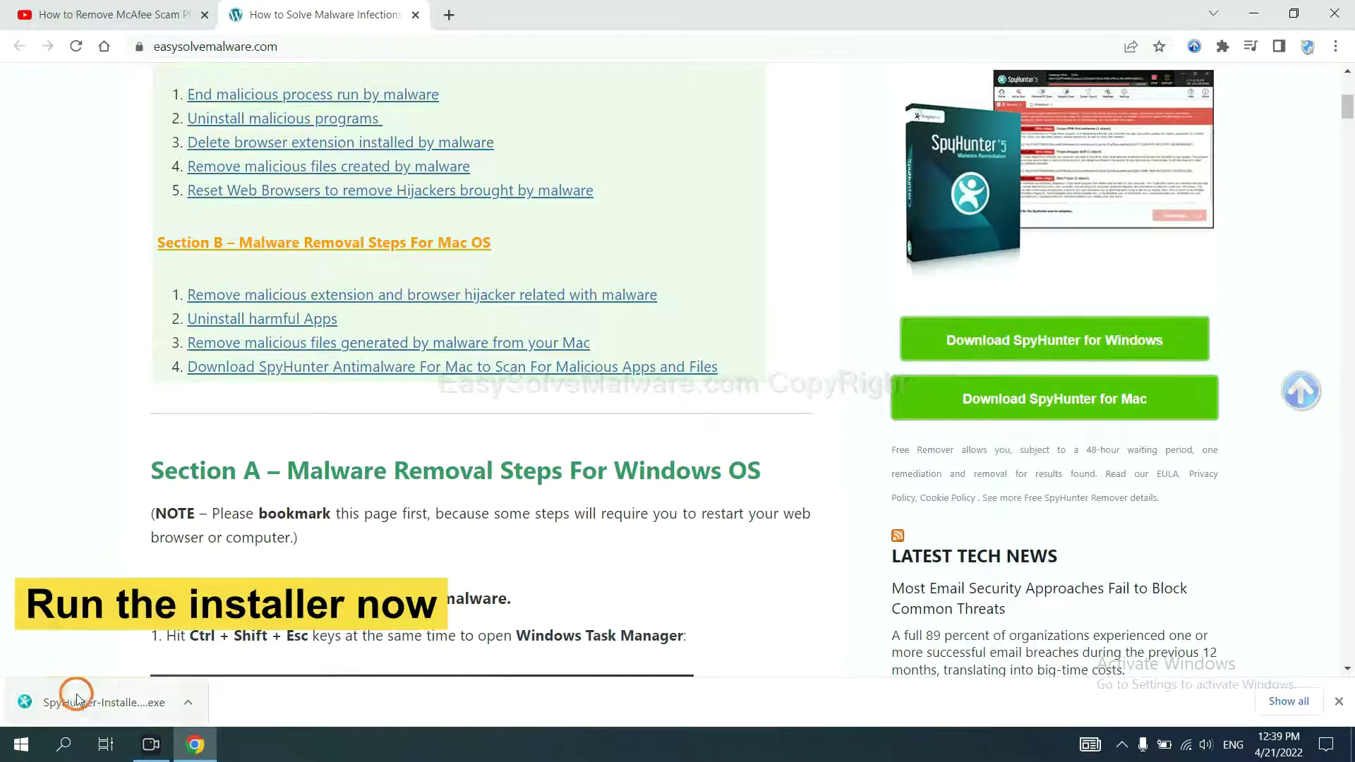
Step: Run the SpyHunter 5 installer in English, accept the EULA, install, and finish setup
left_click(86, 704)
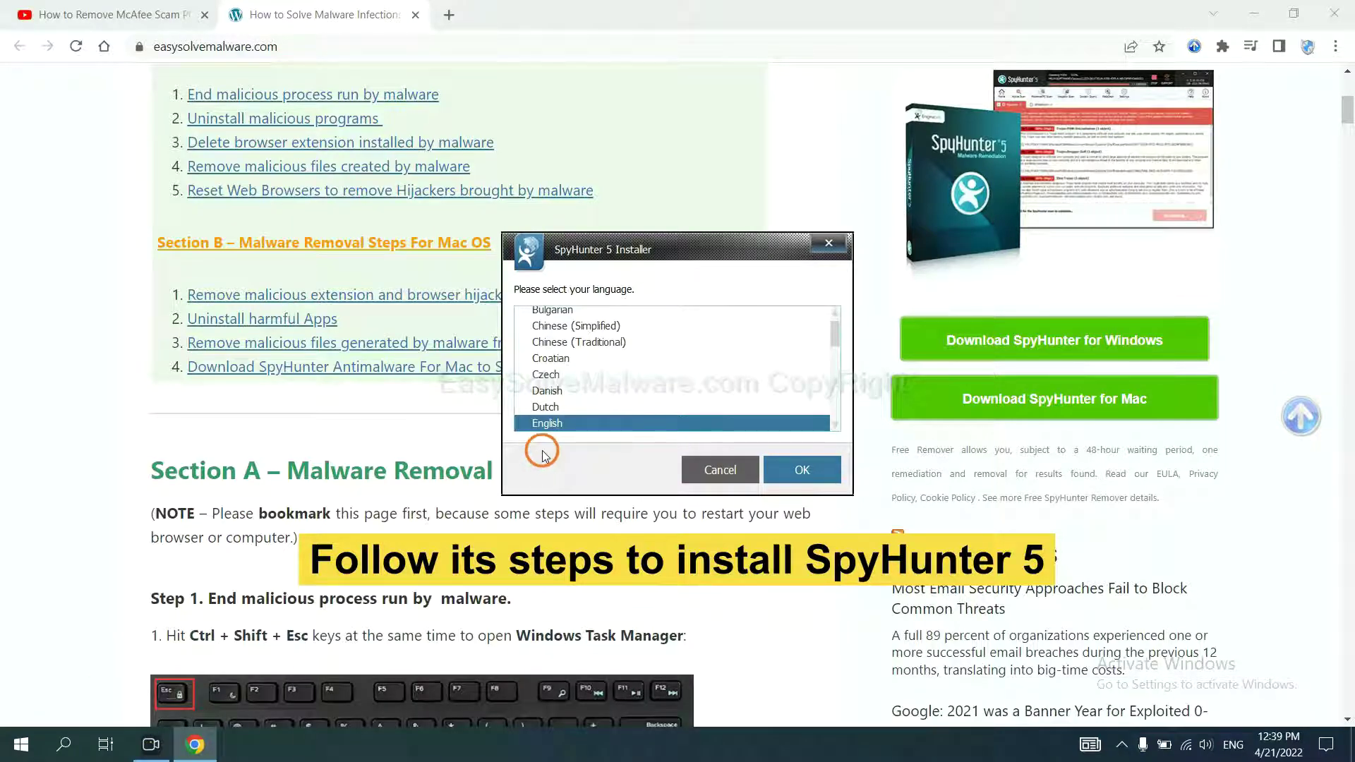
left_click(783, 471)
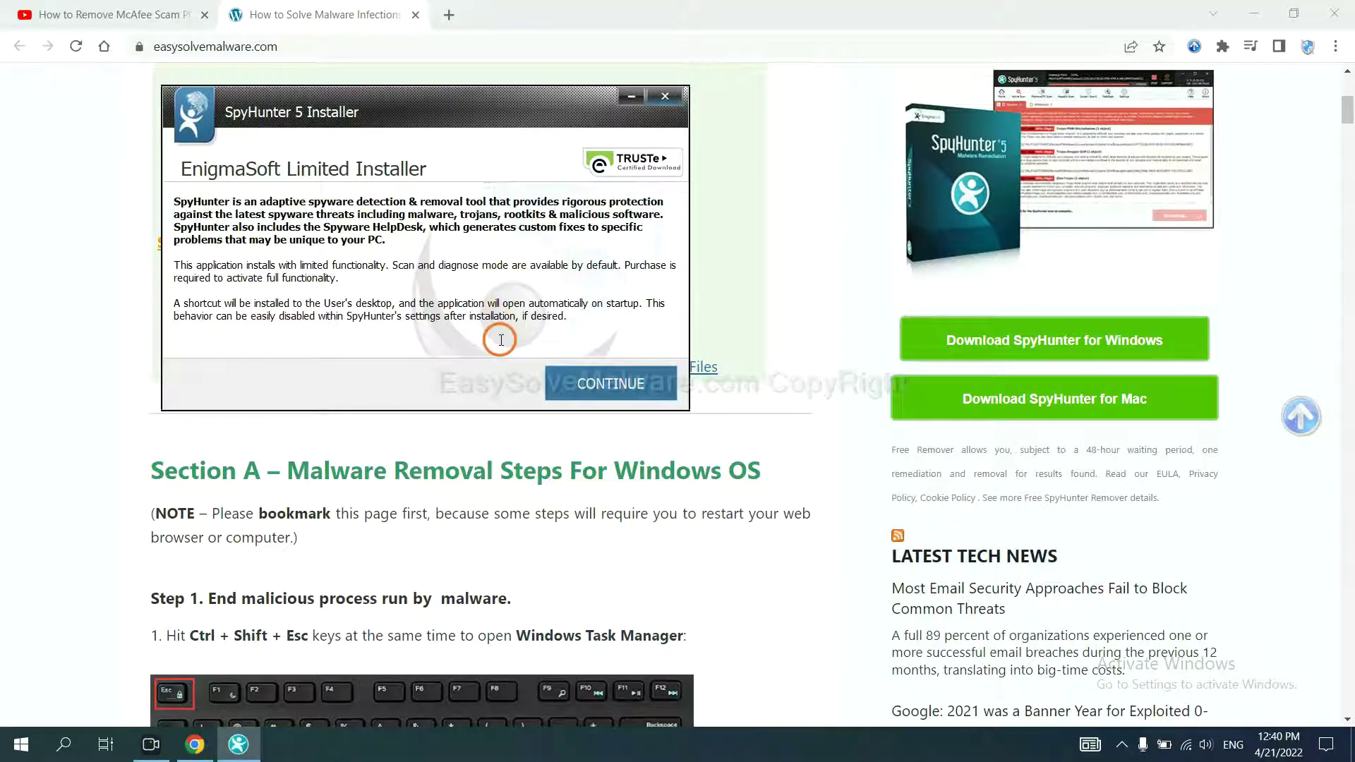
left_click(576, 386)
left_click(551, 392)
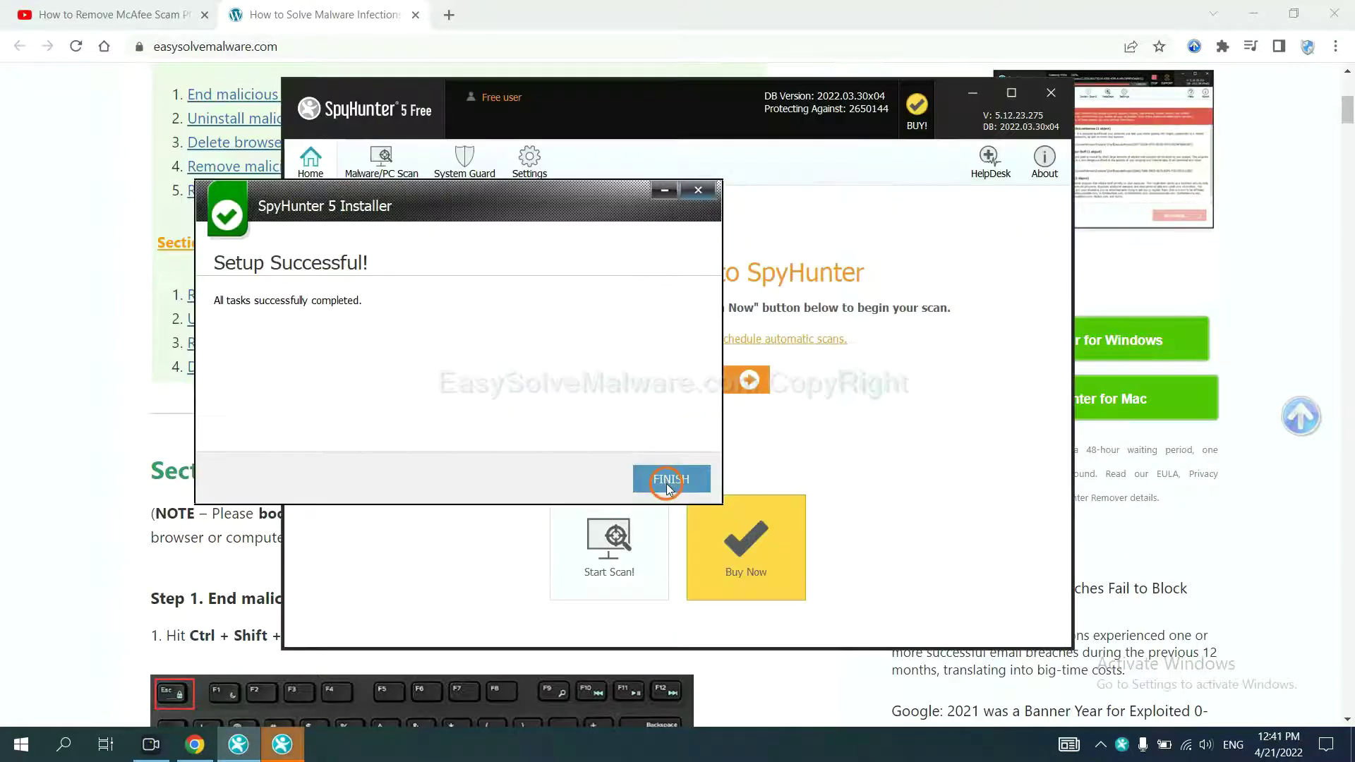
left_click(671, 478)
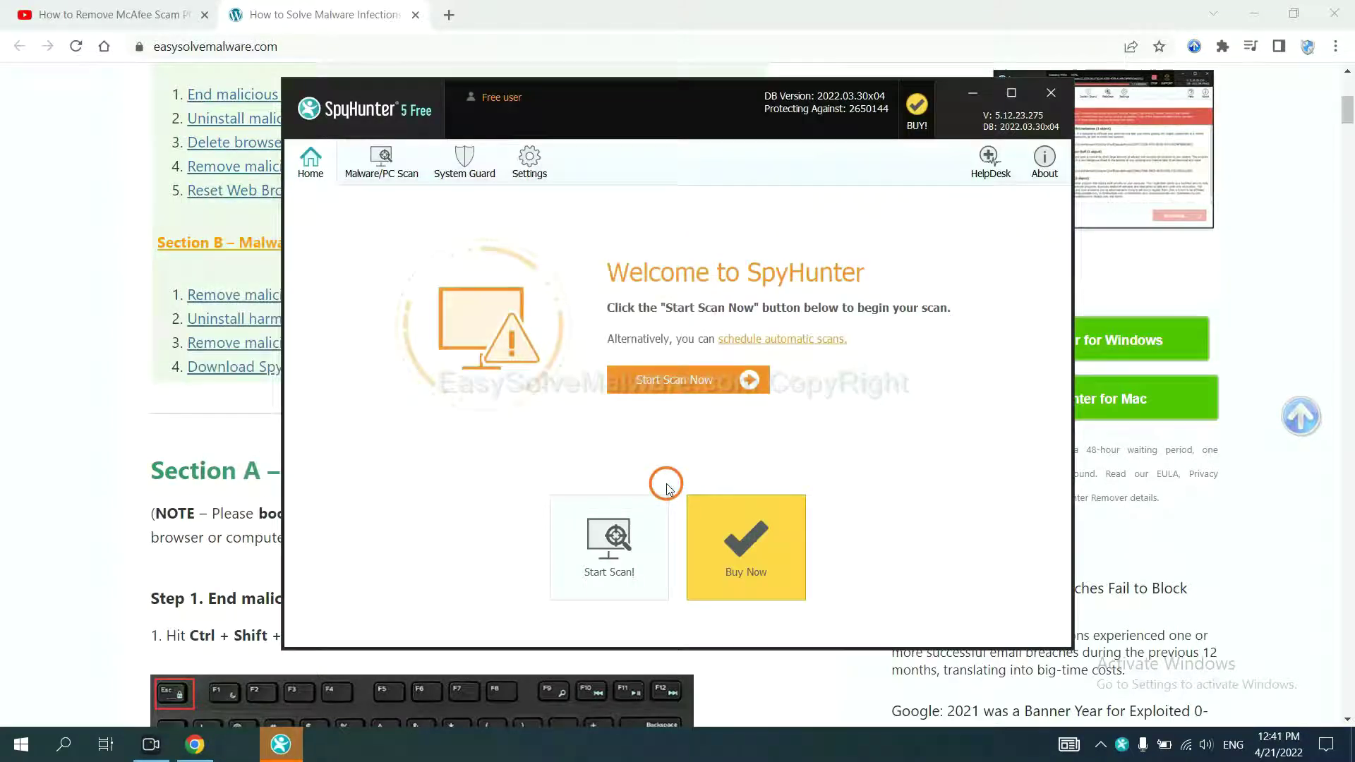
Step: Run a SpyHunter malware scan and continue past the Unknown Objects results page
left_click(667, 385)
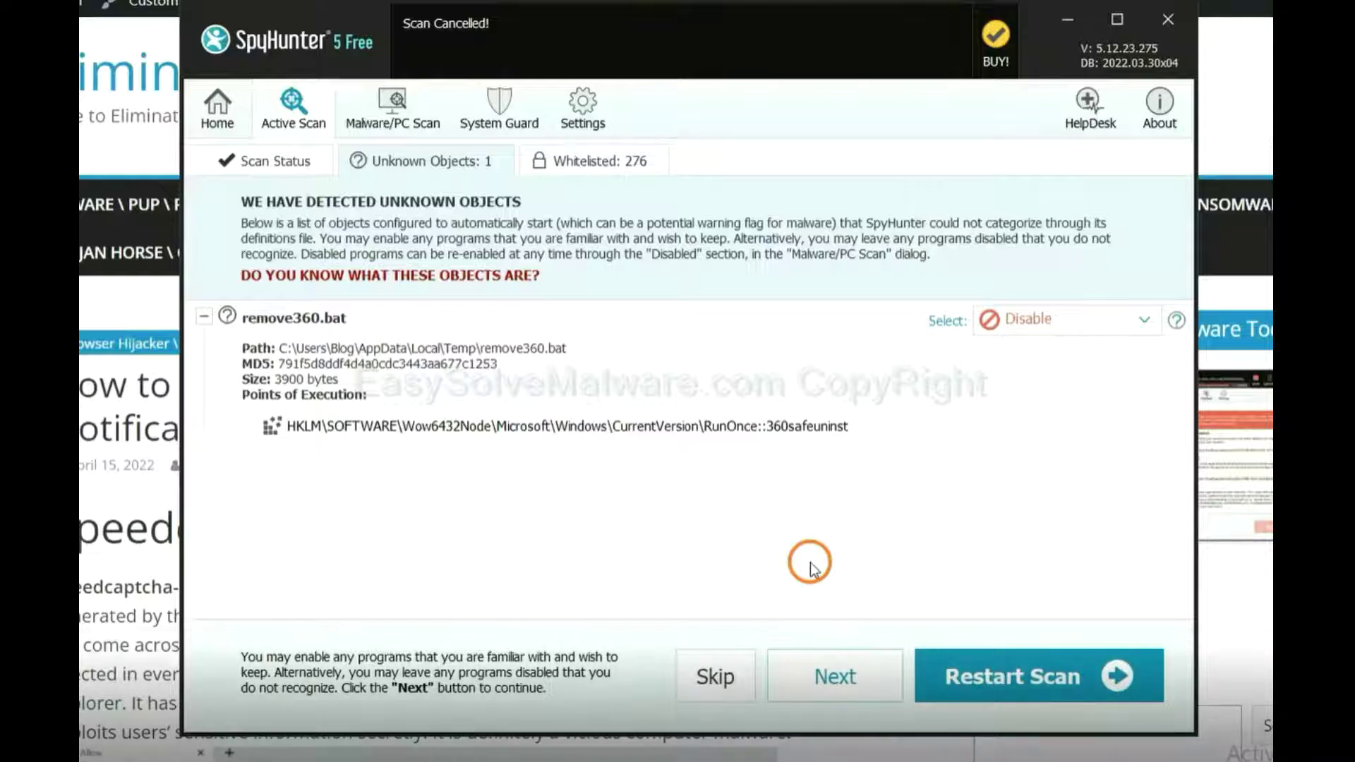
left_click(832, 677)
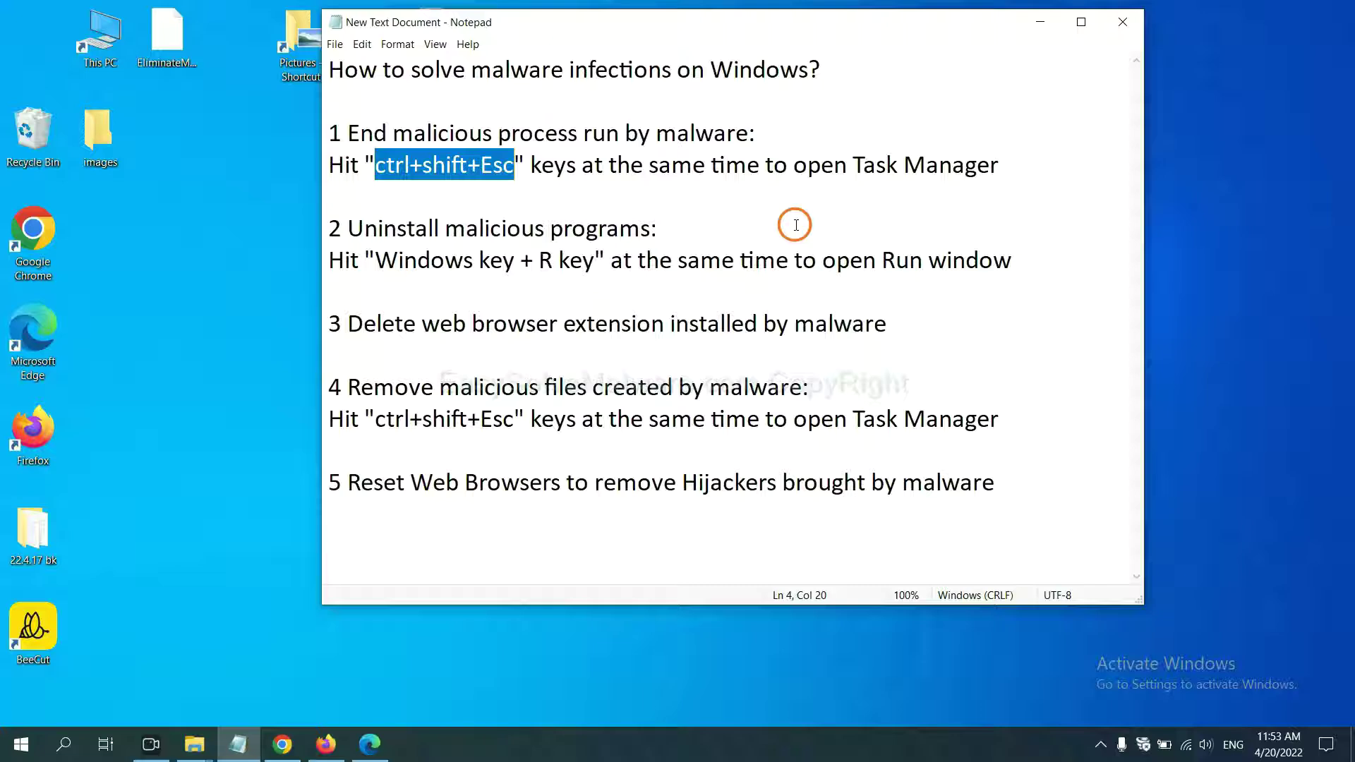
Step: Open Task Manager, select the System and Usermode Font Driver Host processes, then close it
left_click(480, 169)
left_click_drag(515, 170, 377, 170)
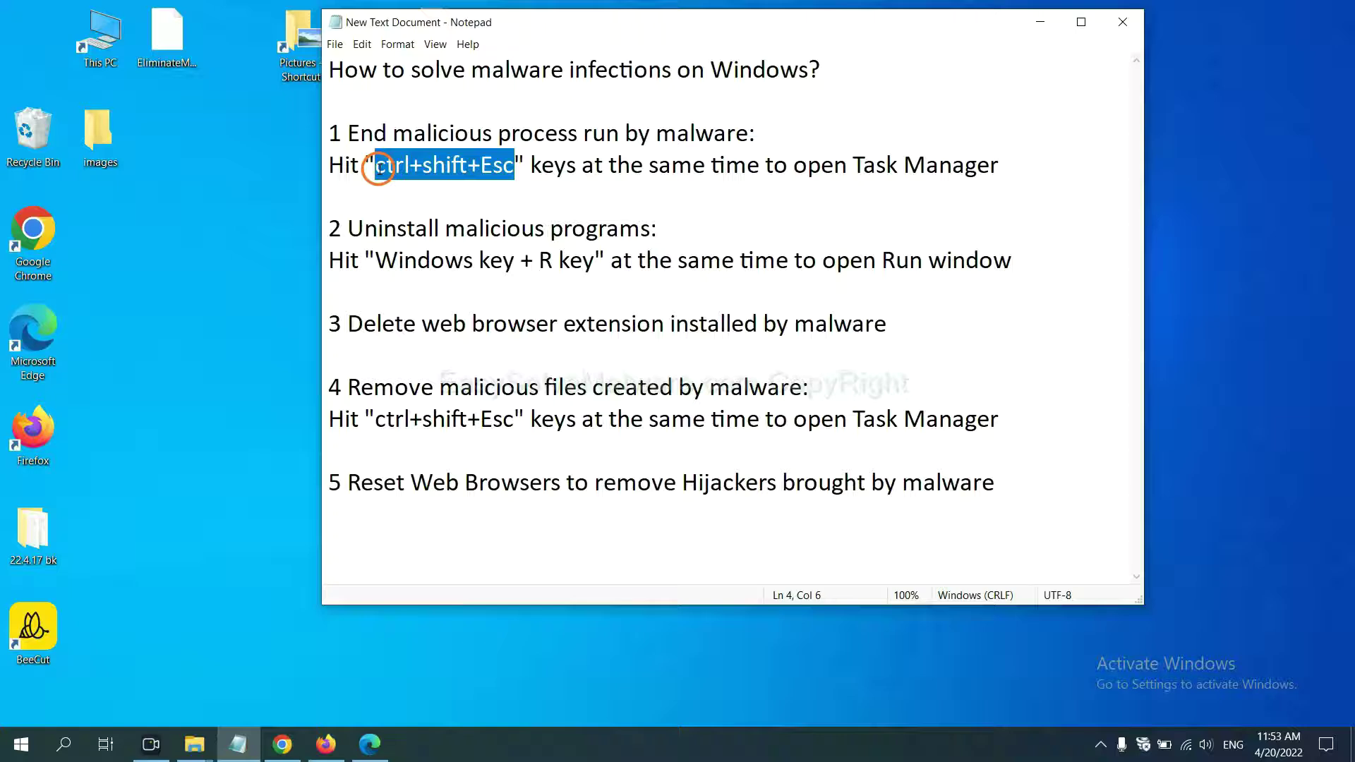
key("ctrl+shift+Escape")
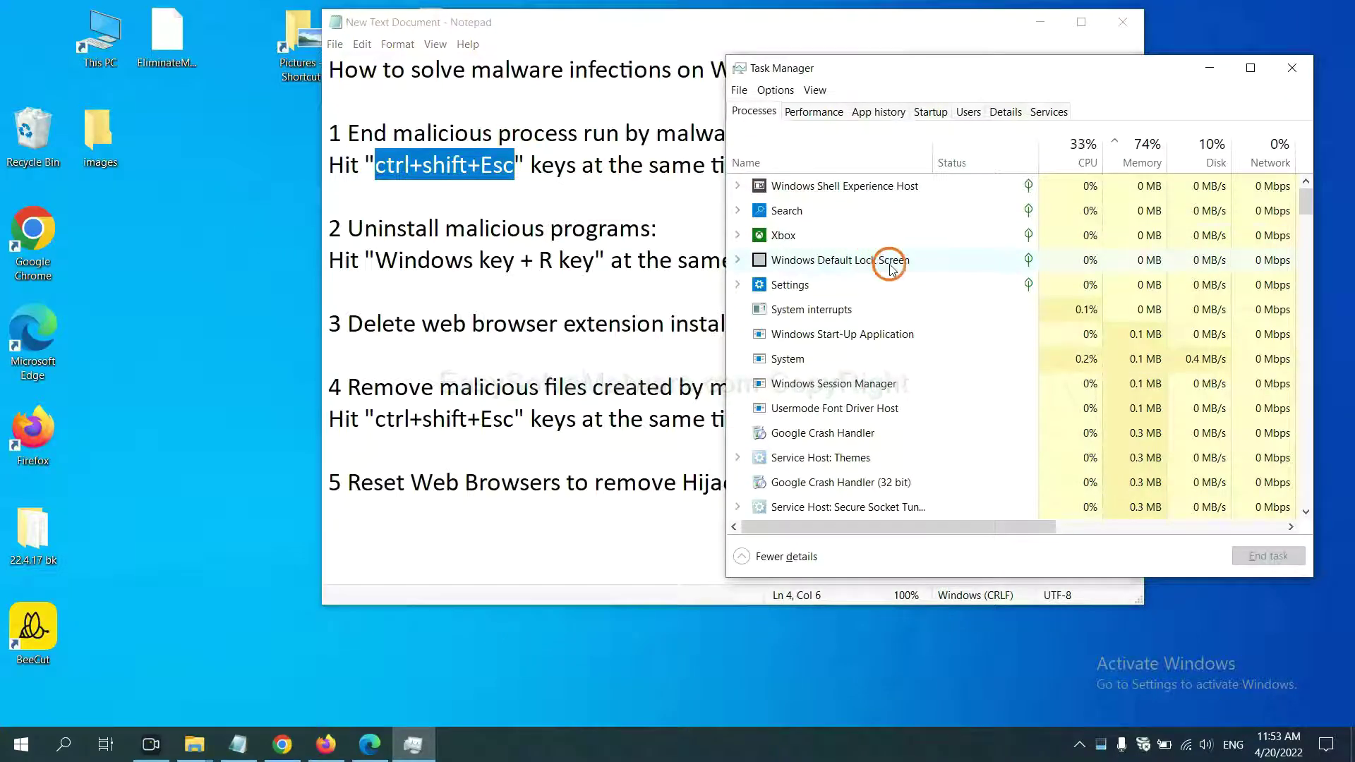
left_click(905, 358)
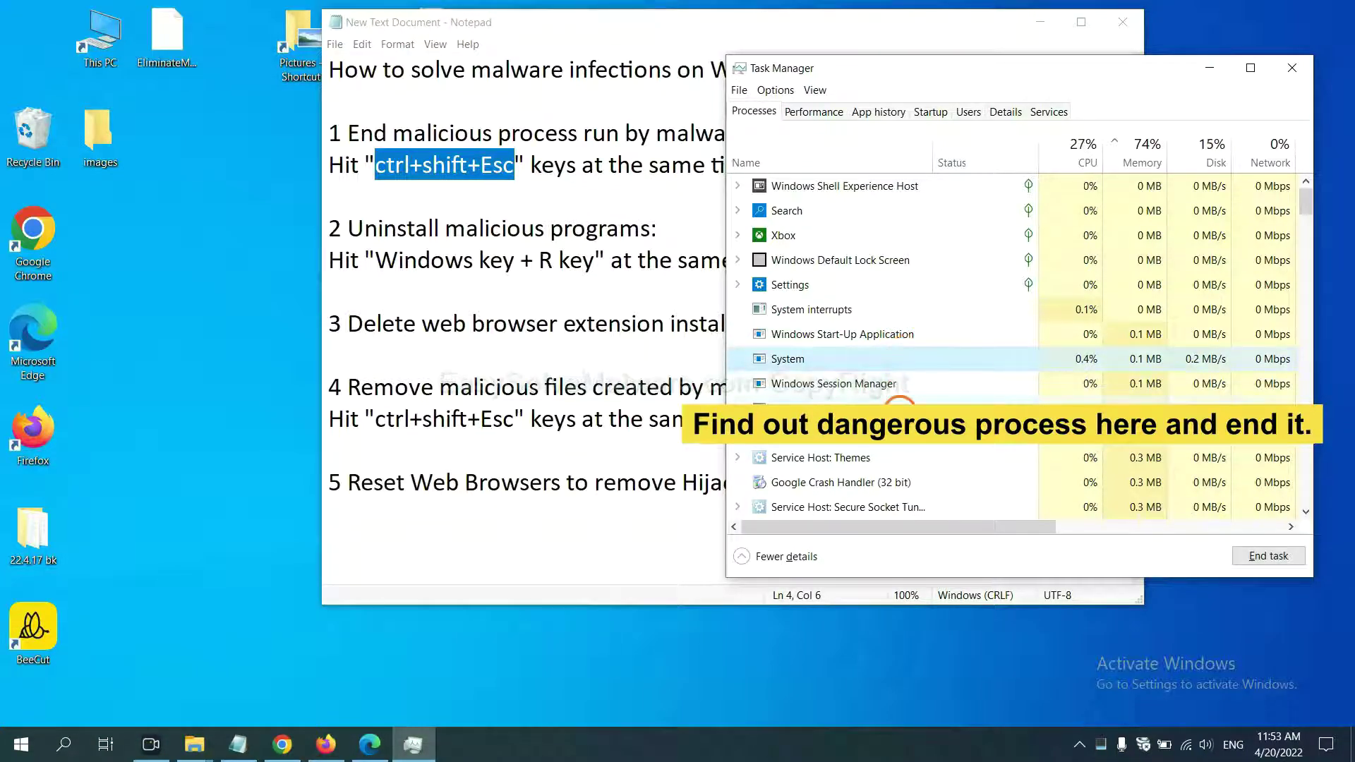
left_click(900, 408)
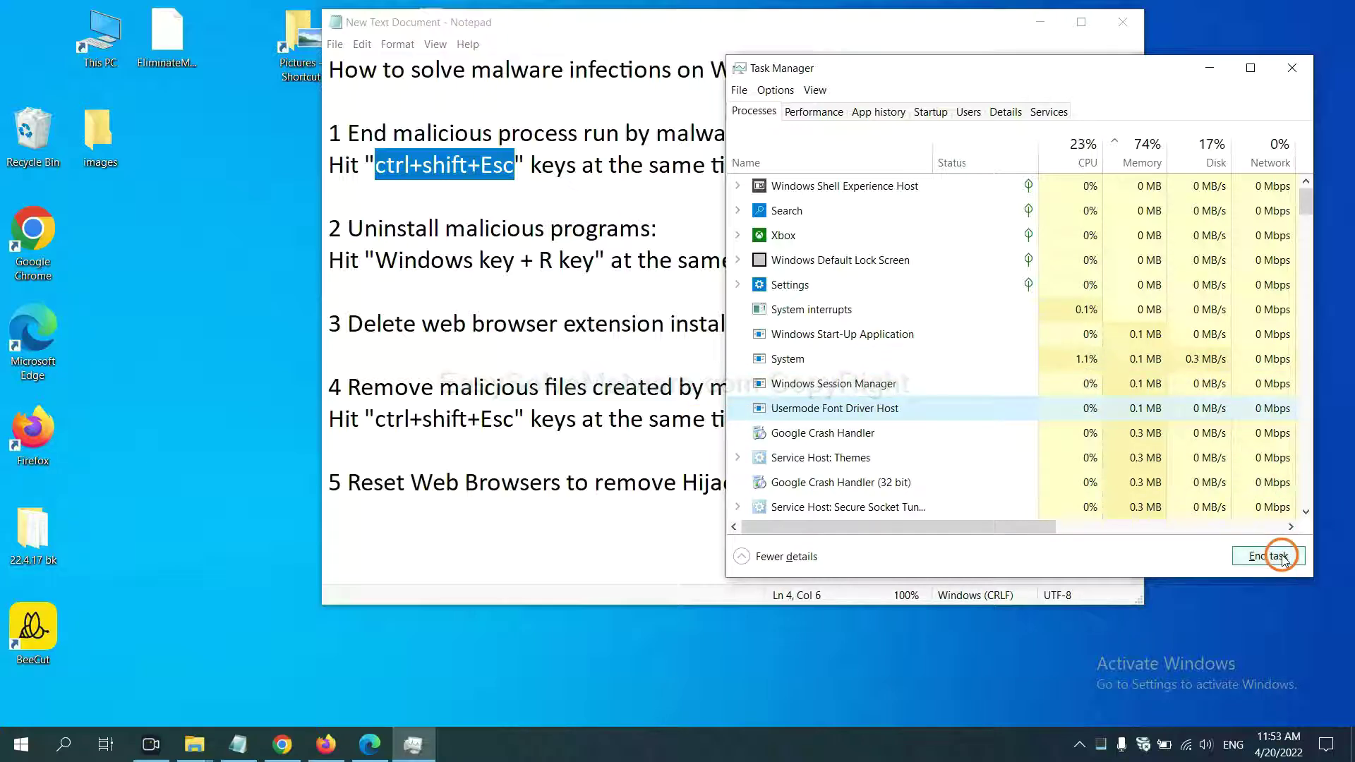
left_click(1281, 68)
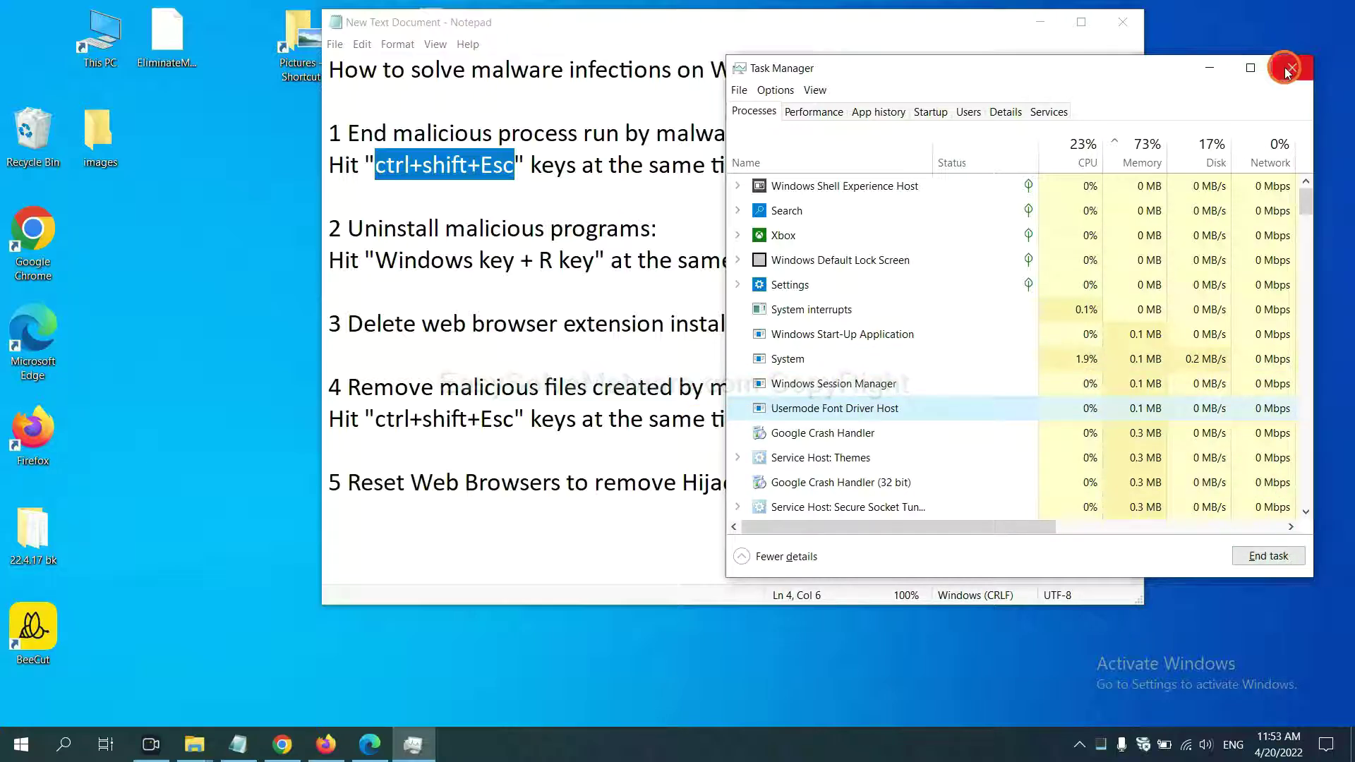
Step: Launch Control Panel by running 'control panel' from the Win+R Run dialog
key("Down")
key("Down")
key("Down")
key("Down")
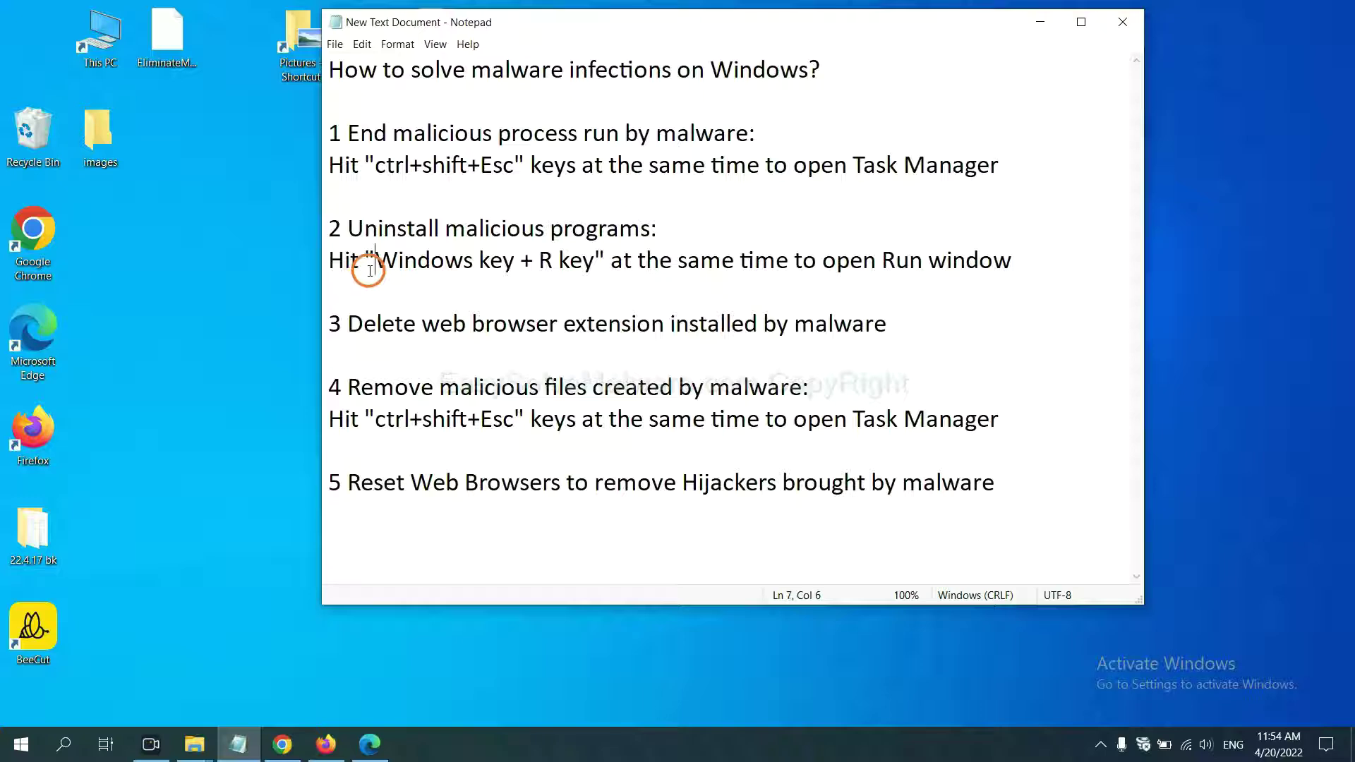
left_click_drag(374, 263, 590, 276)
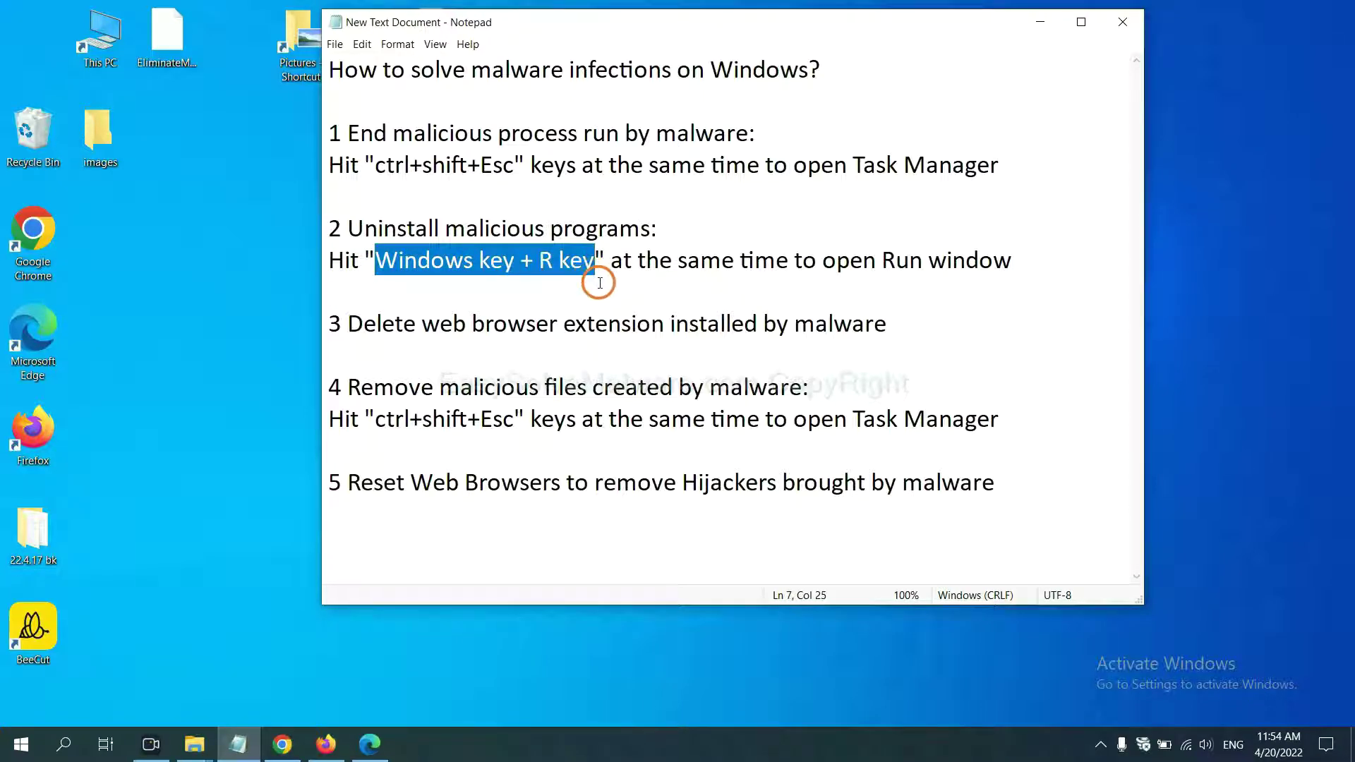
key("super+r")
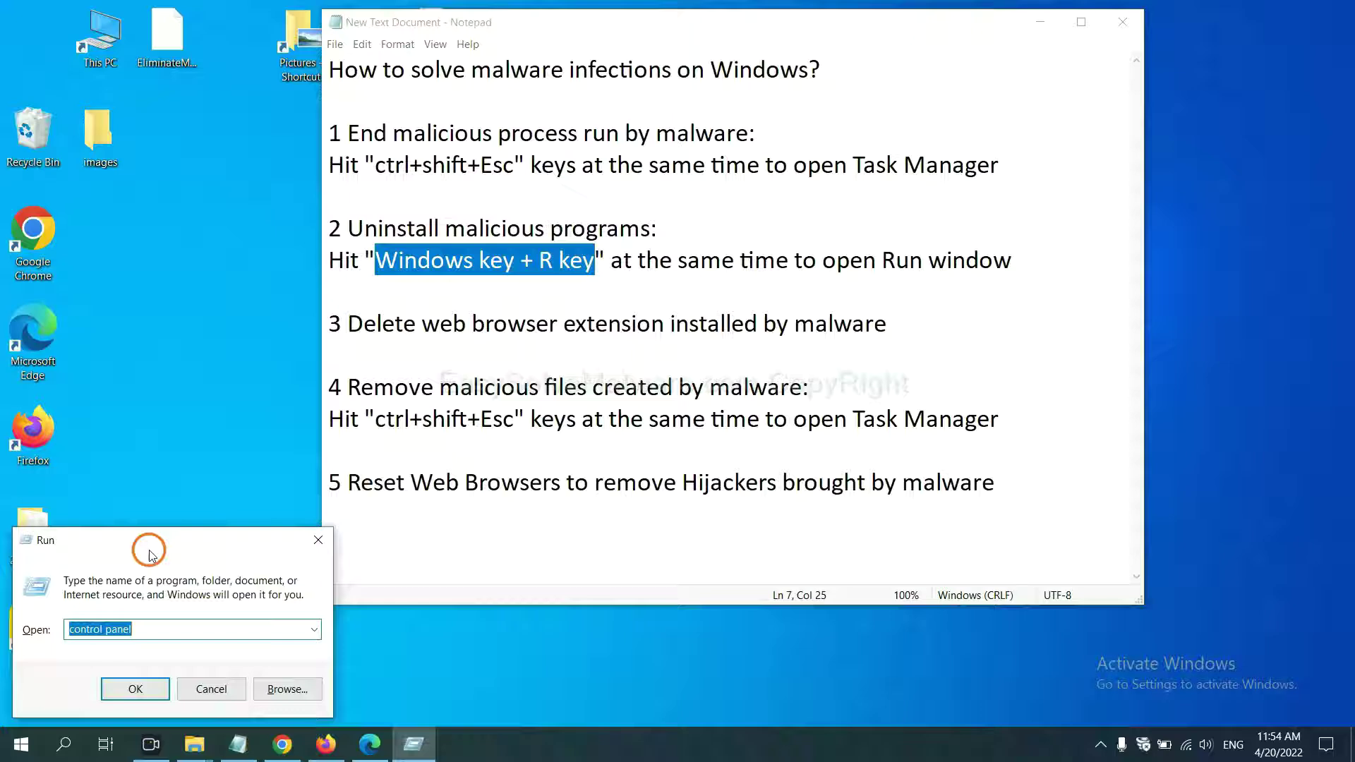
left_click_drag(152, 551, 1034, 236)
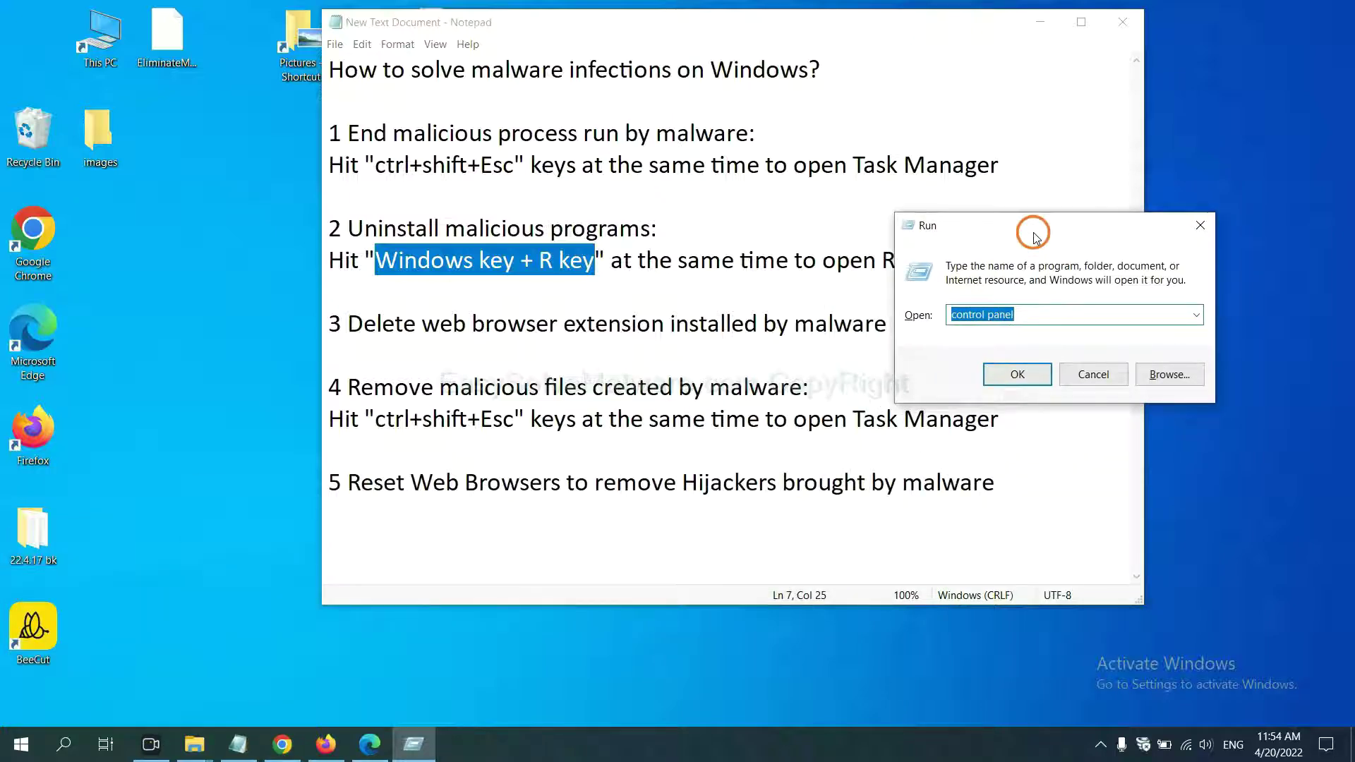
left_click(1044, 314)
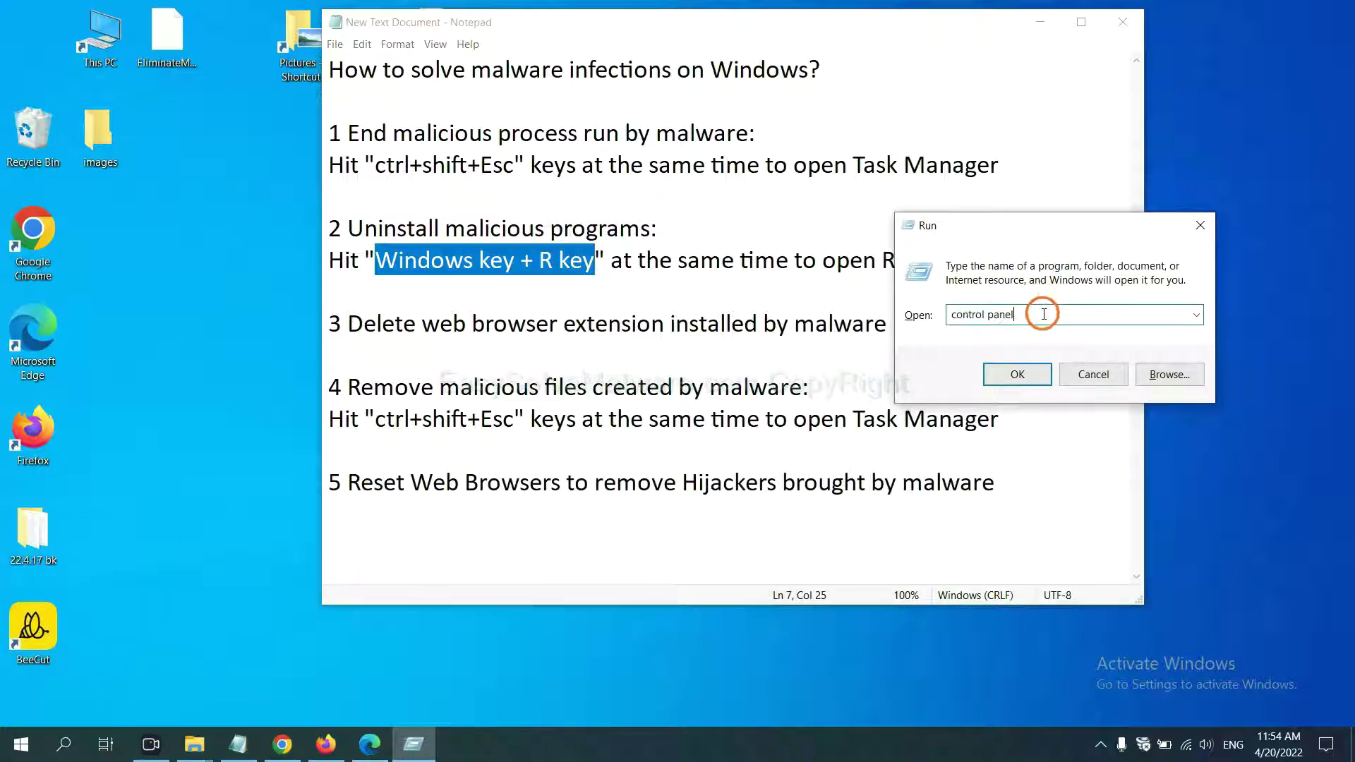
left_click_drag(1012, 314, 950, 315)
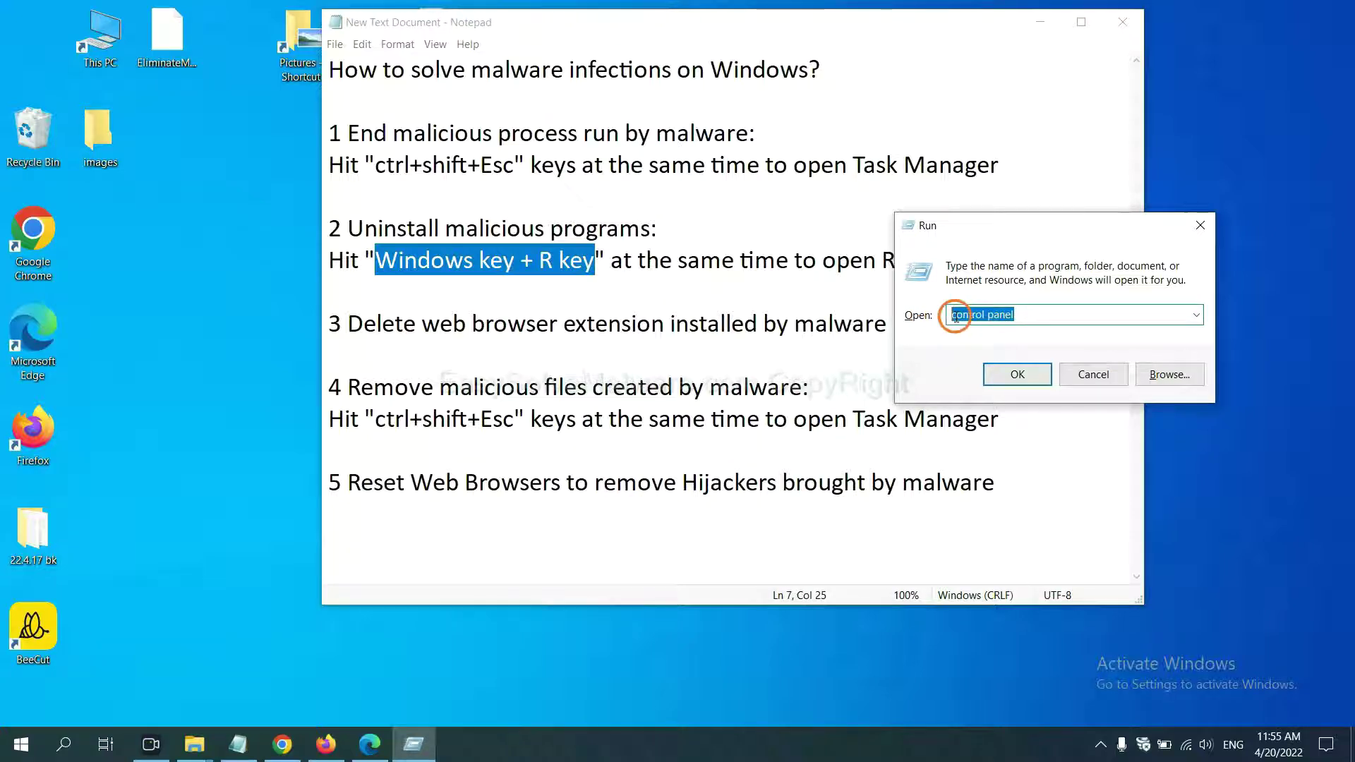
left_click(1012, 381)
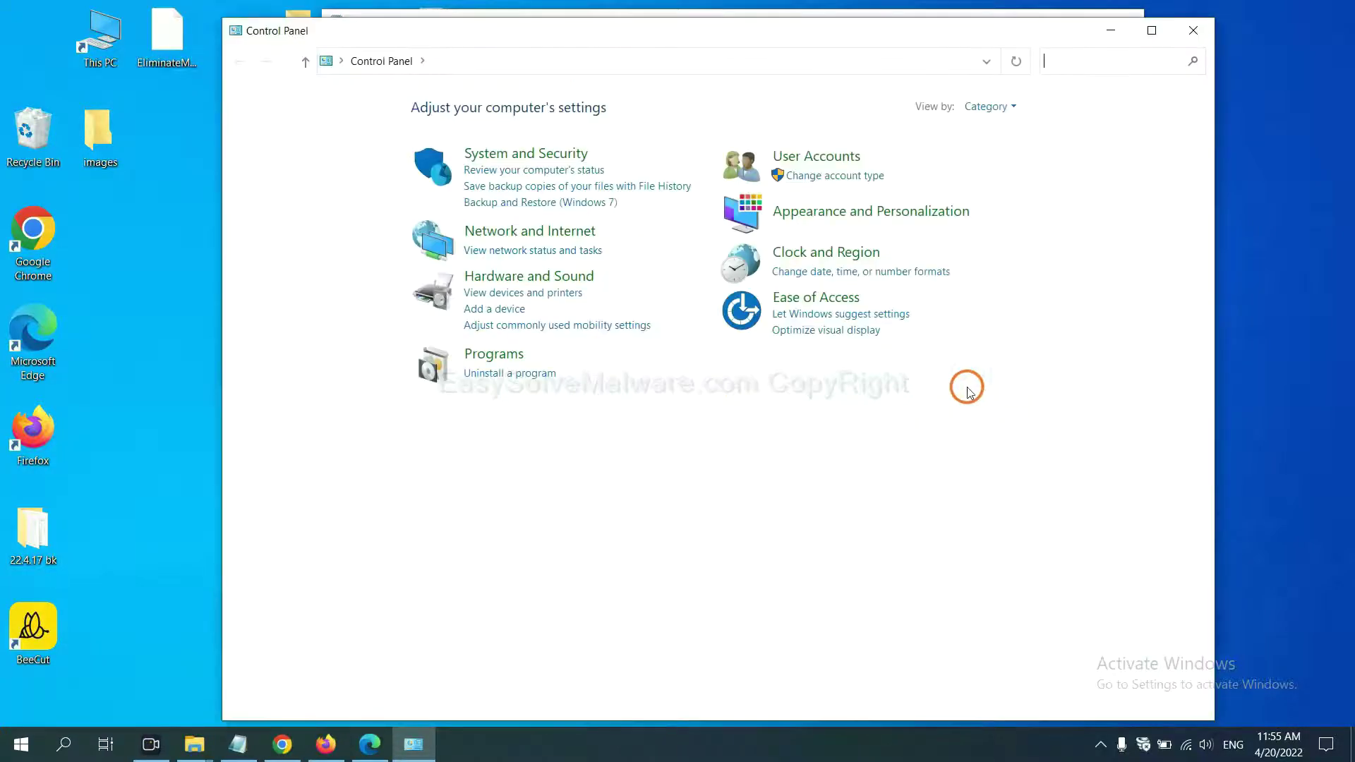
Step: Open Uninstall a program, select Xiph.Org Open Codecs, and close Programs and Features without uninstalling
left_click(534, 374)
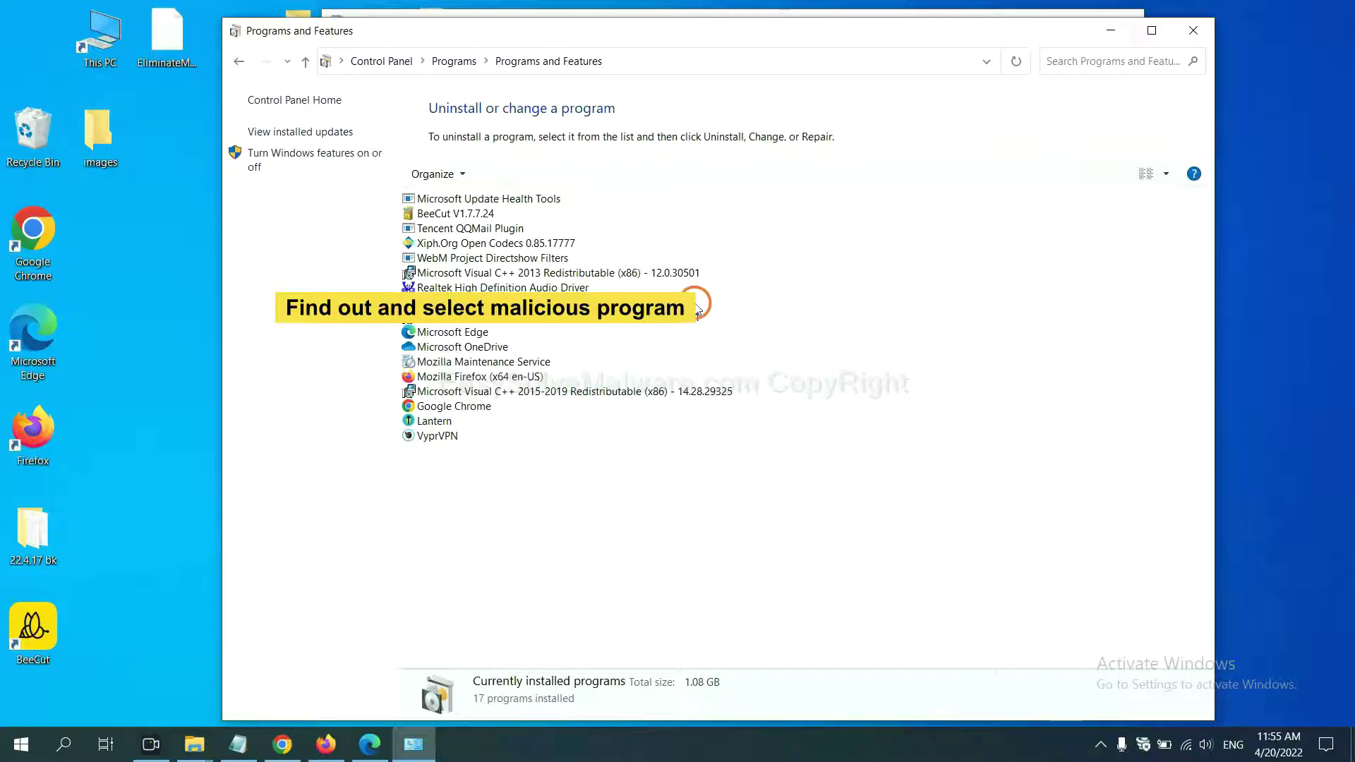
left_click(533, 244)
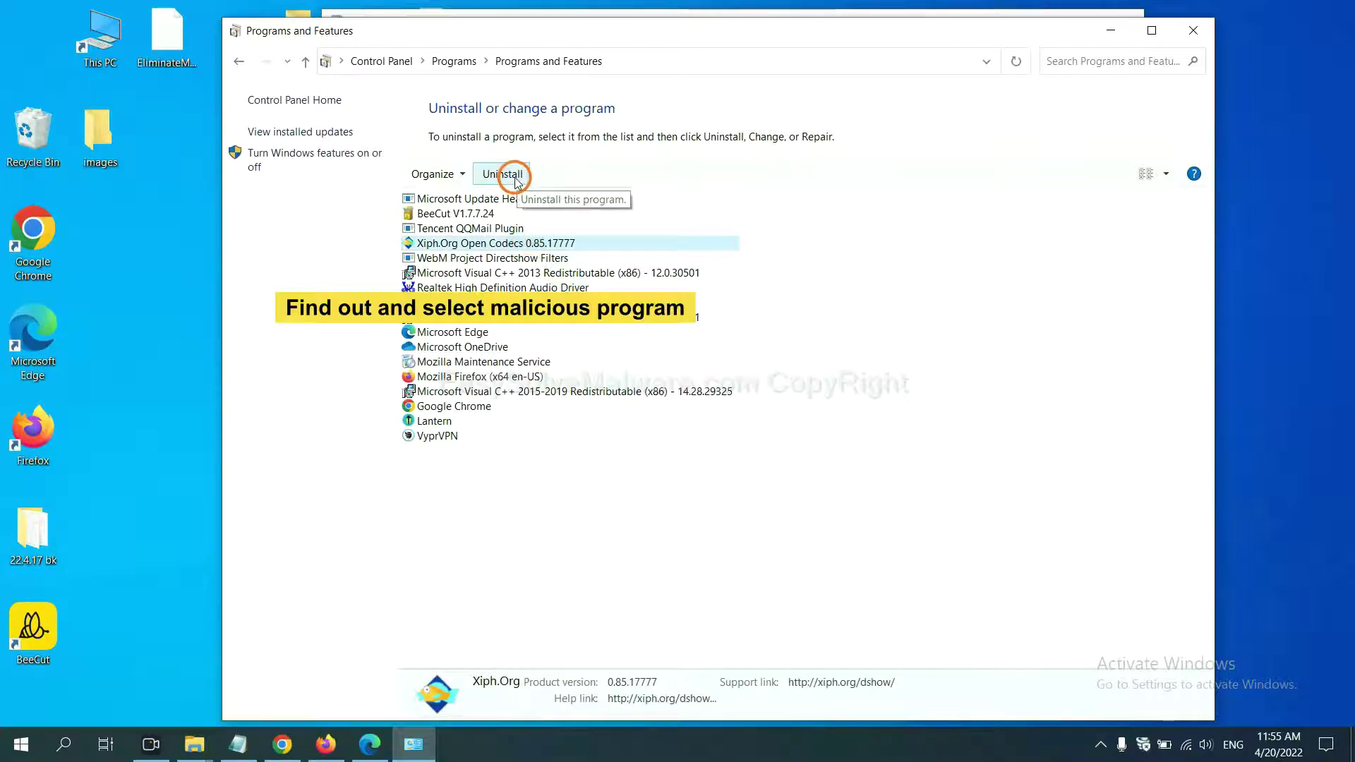
left_click(1193, 31)
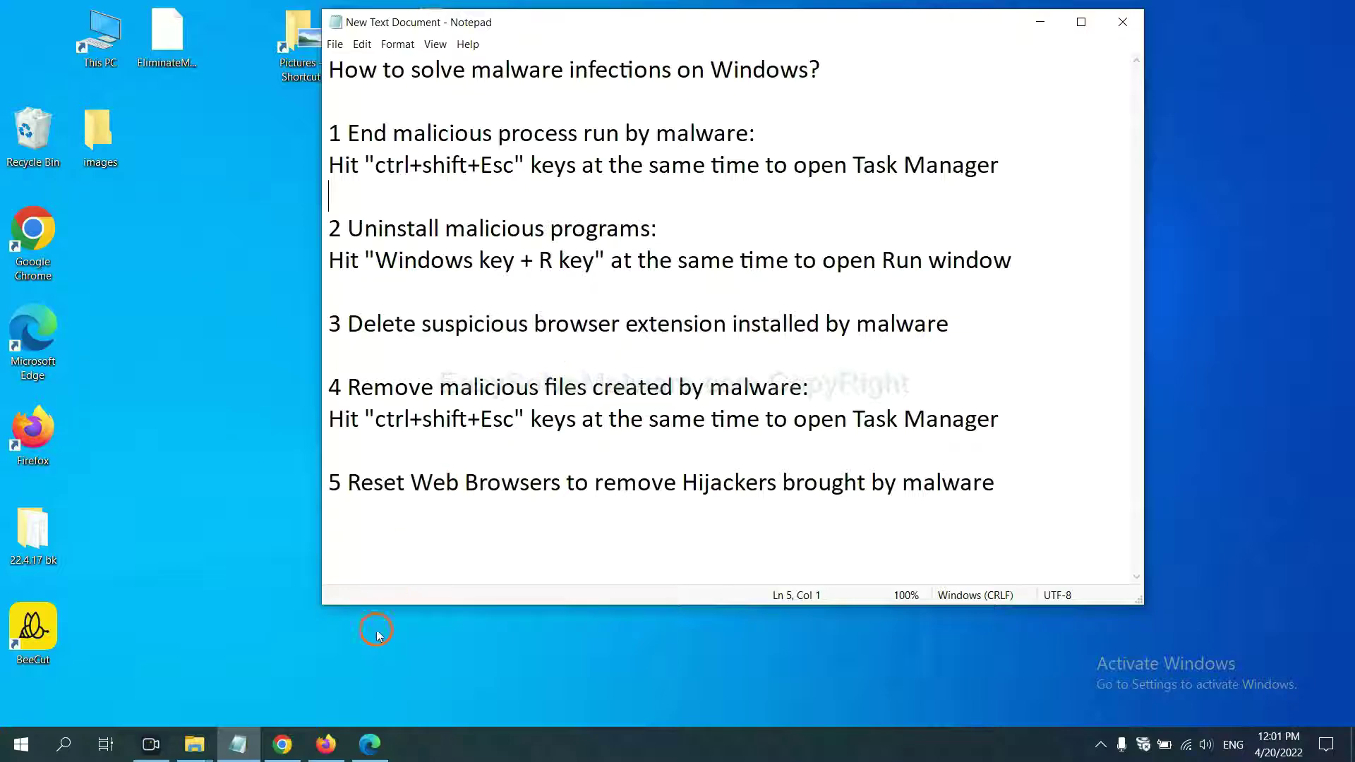
Step: Open Chrome's Extensions page from the three-dot menu under More tools
left_click(282, 744)
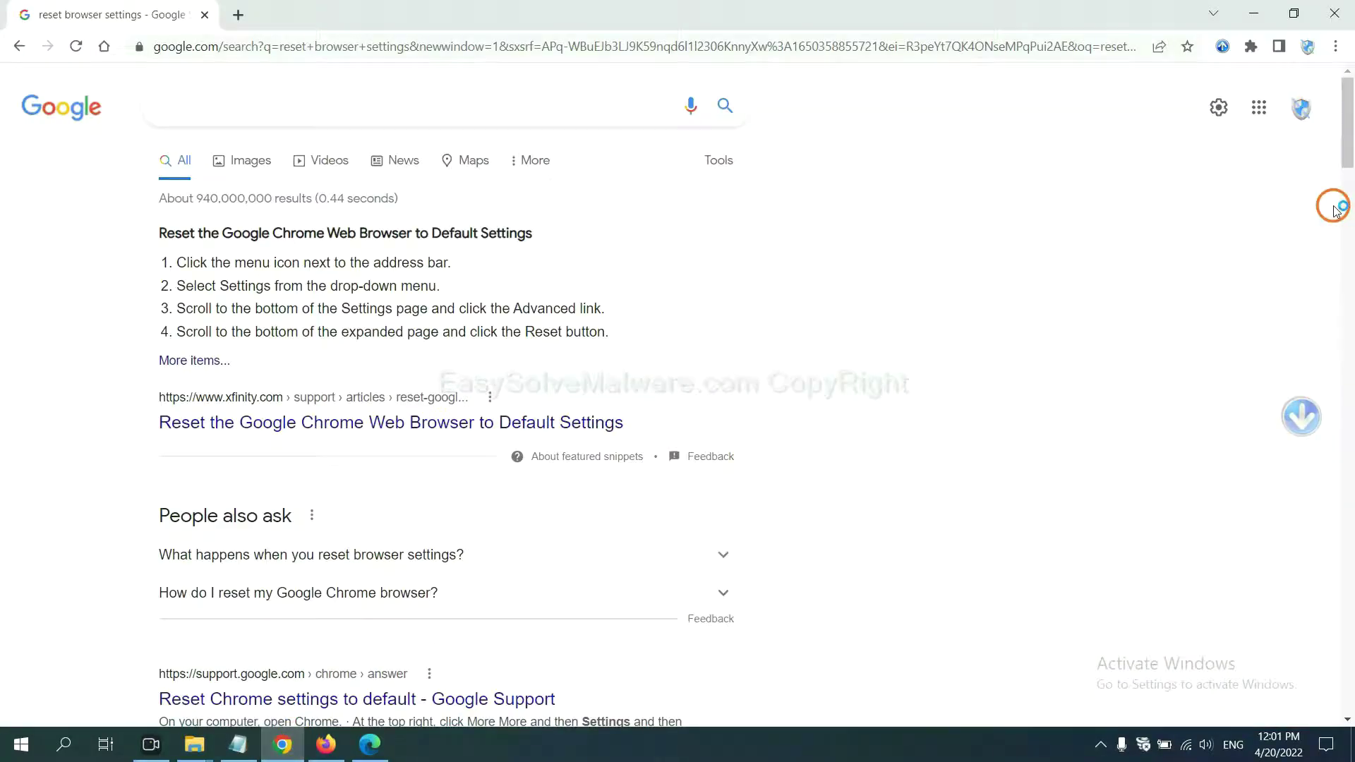
left_click(1334, 48)
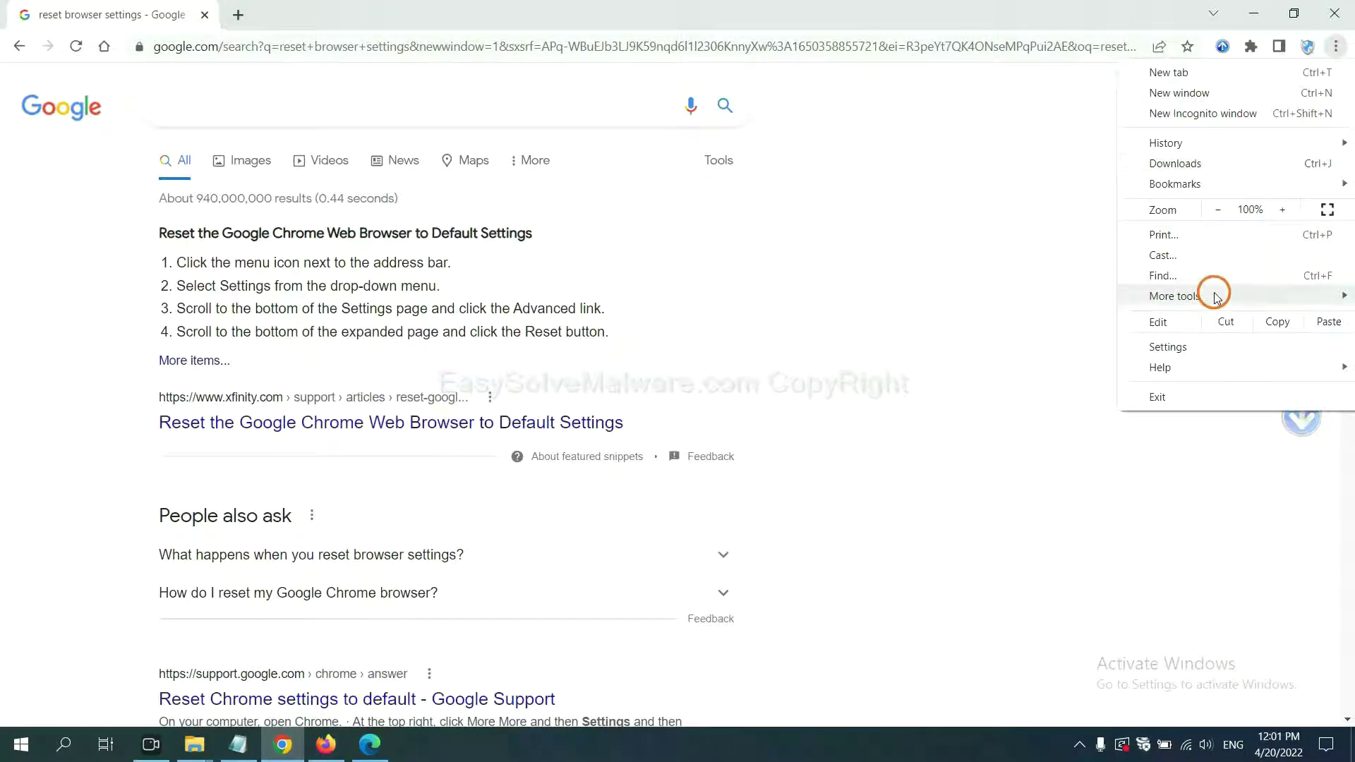
mouse_move(1216, 296)
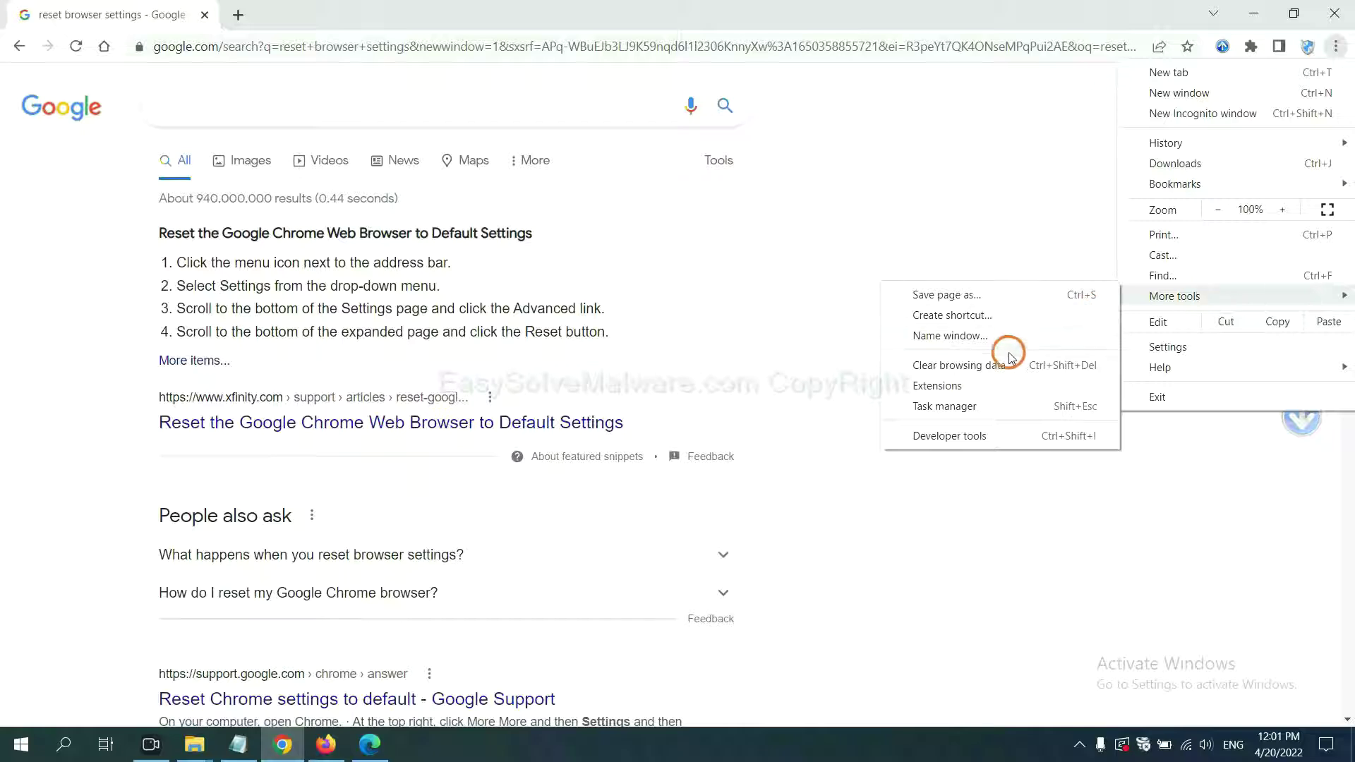
left_click(1001, 385)
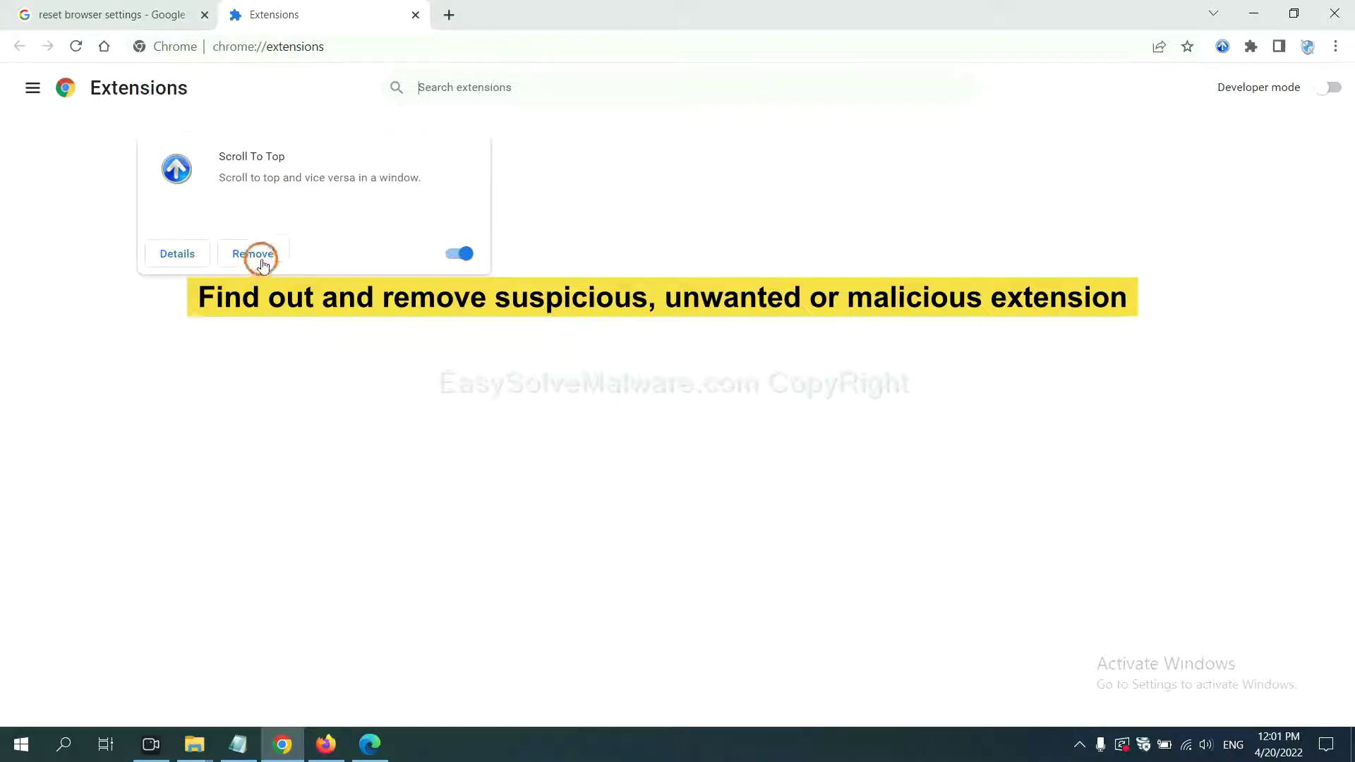
Step: Open Firefox's Add-ons and themes manager and show the GIPHY for Firefox removal options
left_click(324, 745)
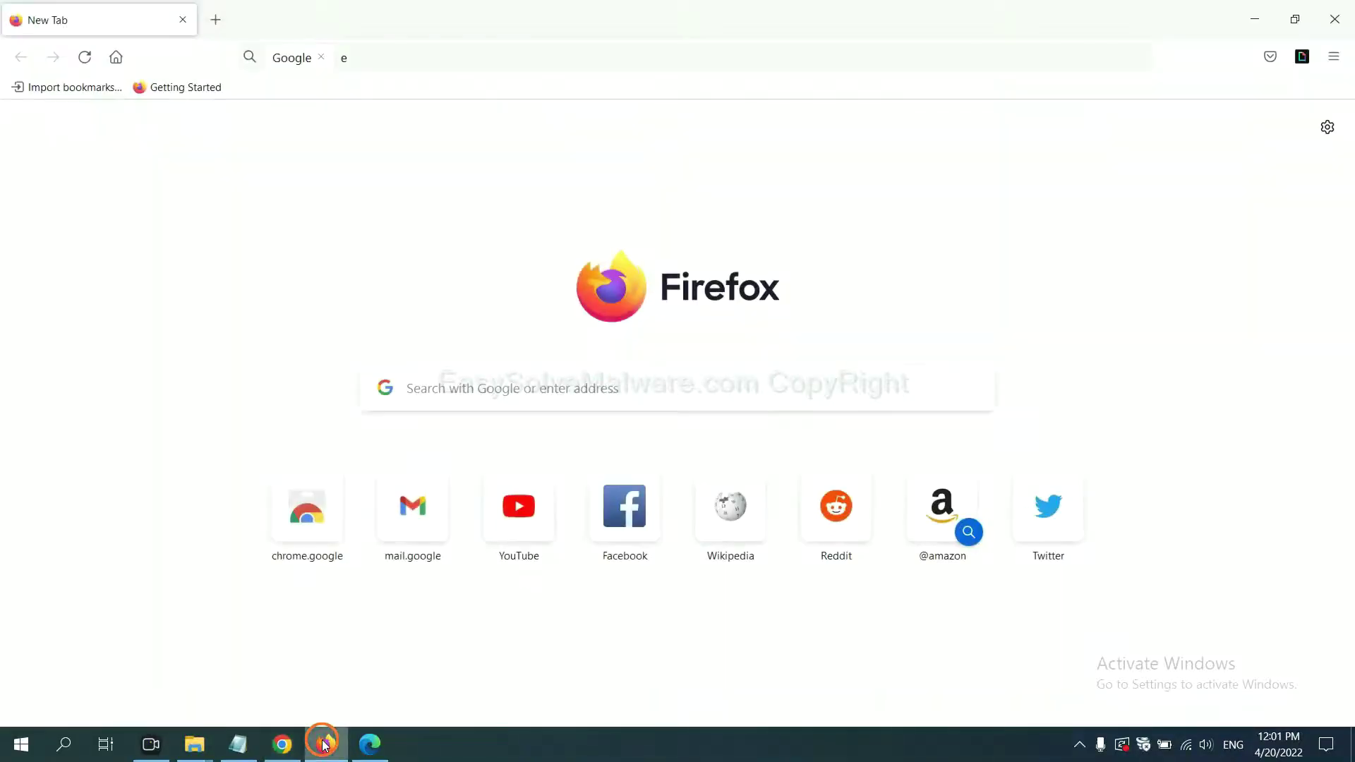
left_click(1339, 58)
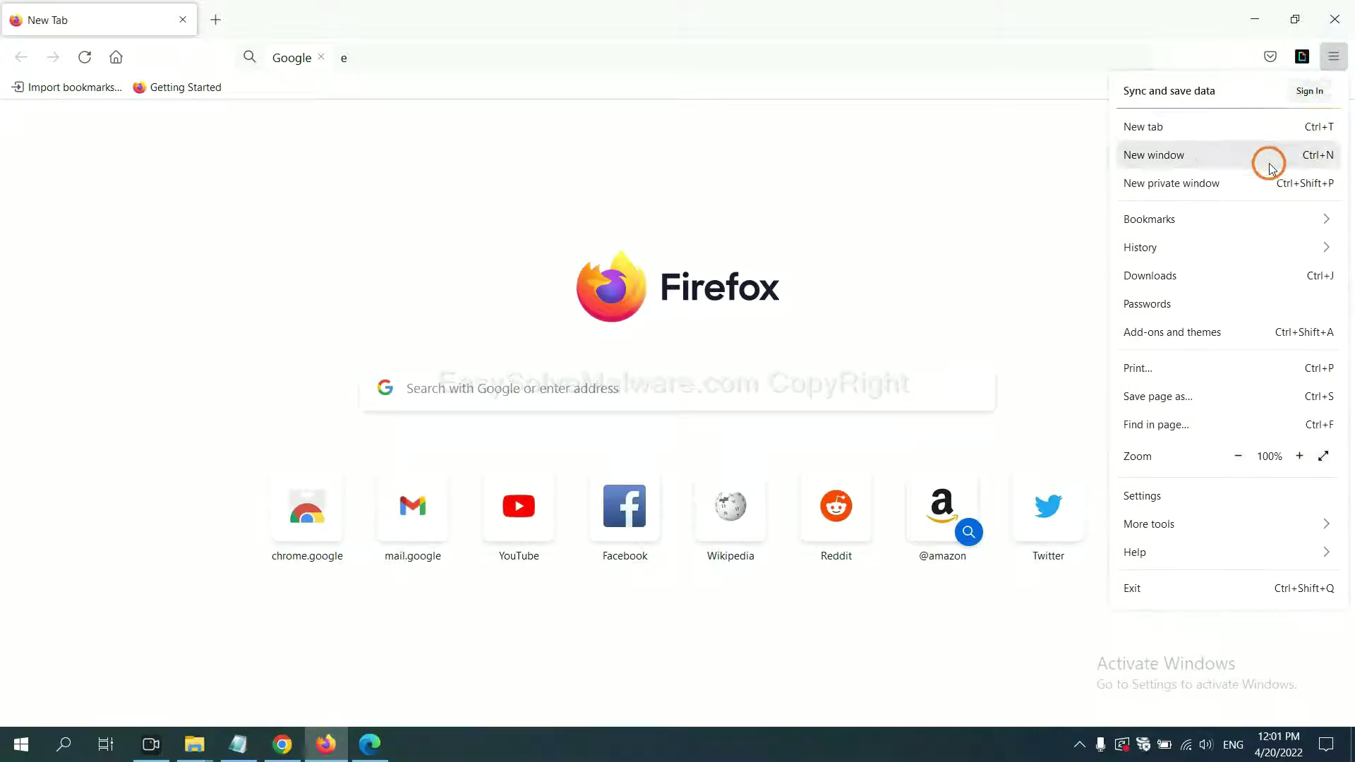
left_click(1186, 344)
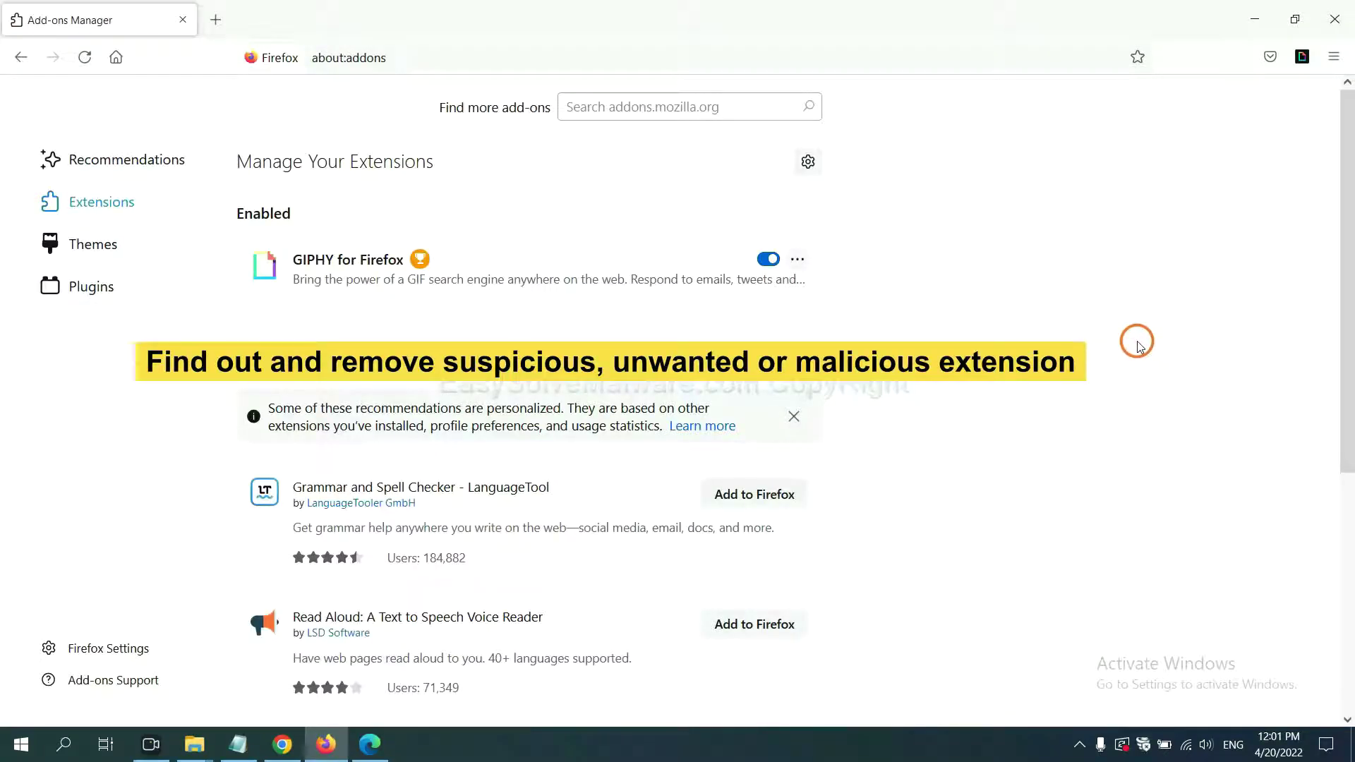
left_click(800, 263)
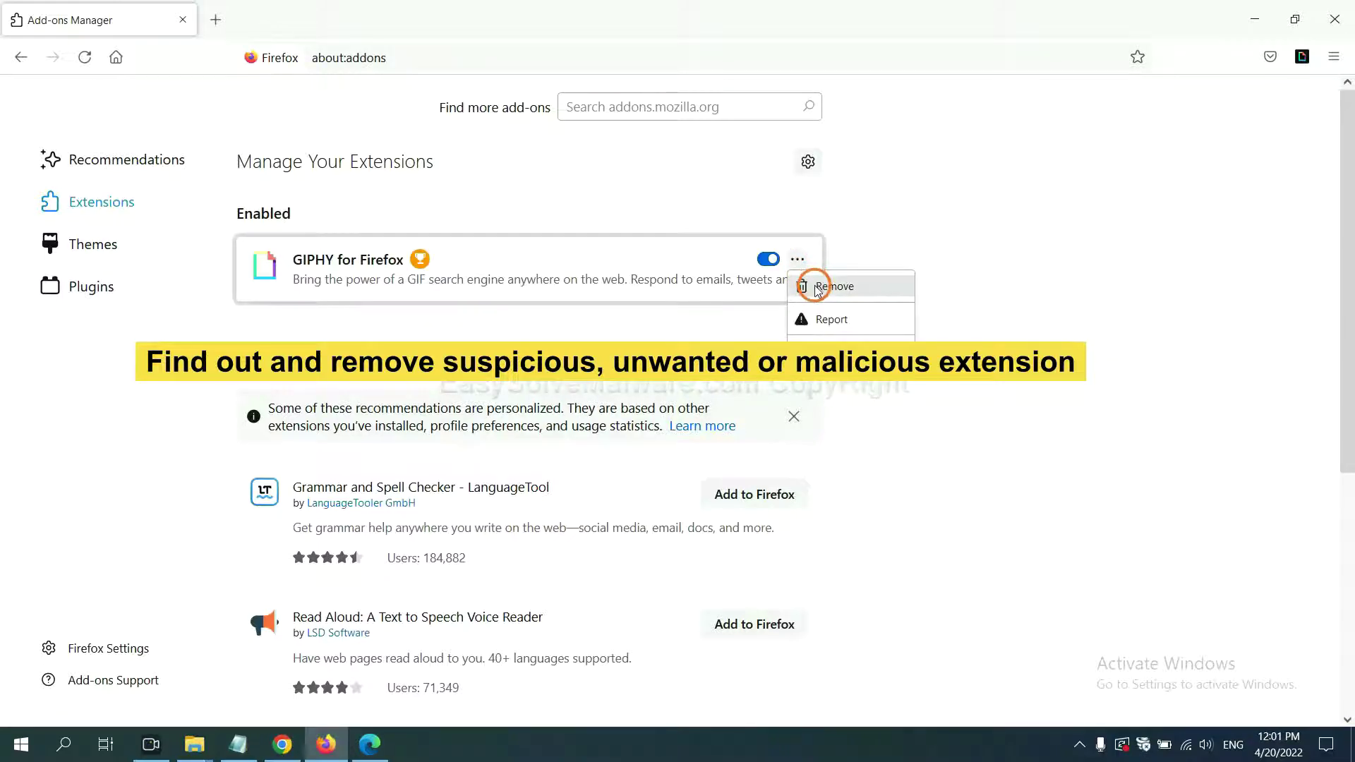
left_click(368, 748)
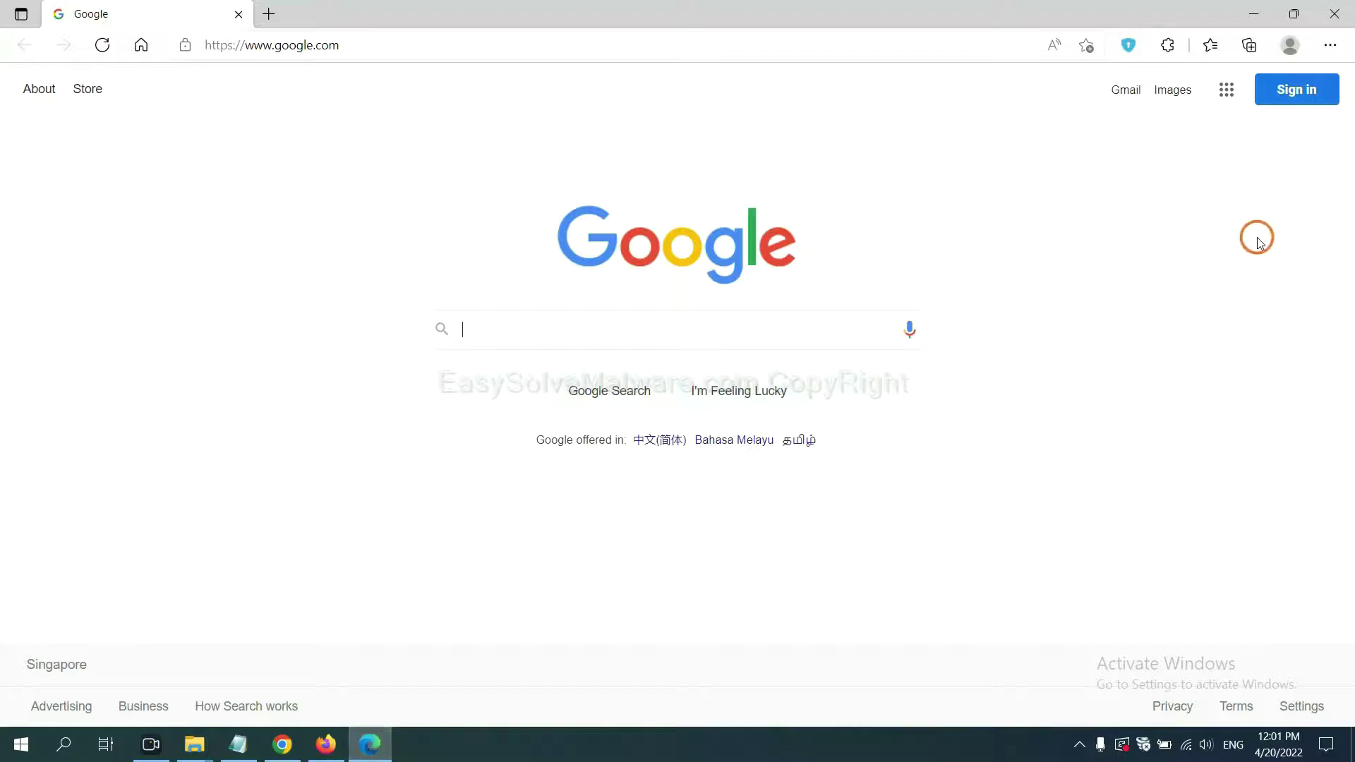
Step: Open Edge's Manage extensions page and remove ArcVpn Free Fast VPN Proxy, confirming the prompt
left_click(1329, 49)
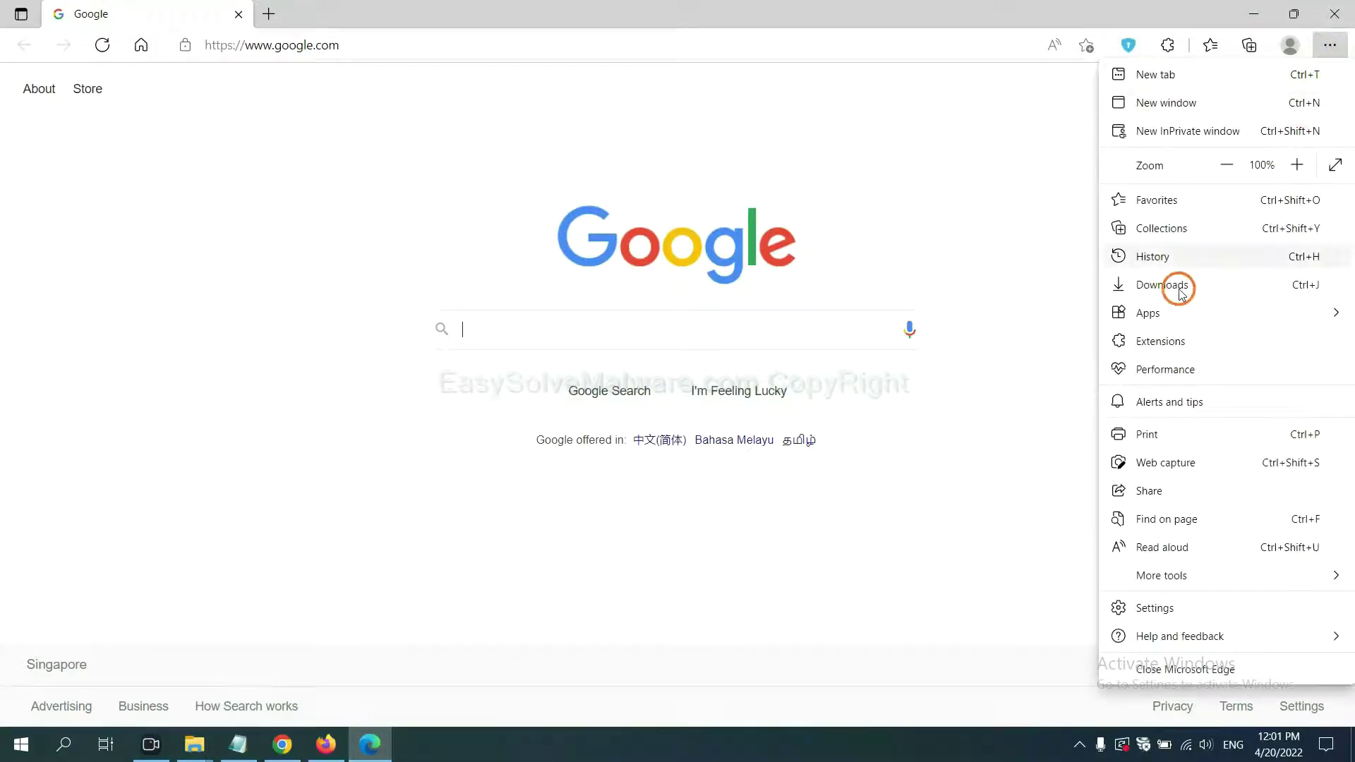
right_click(1166, 342)
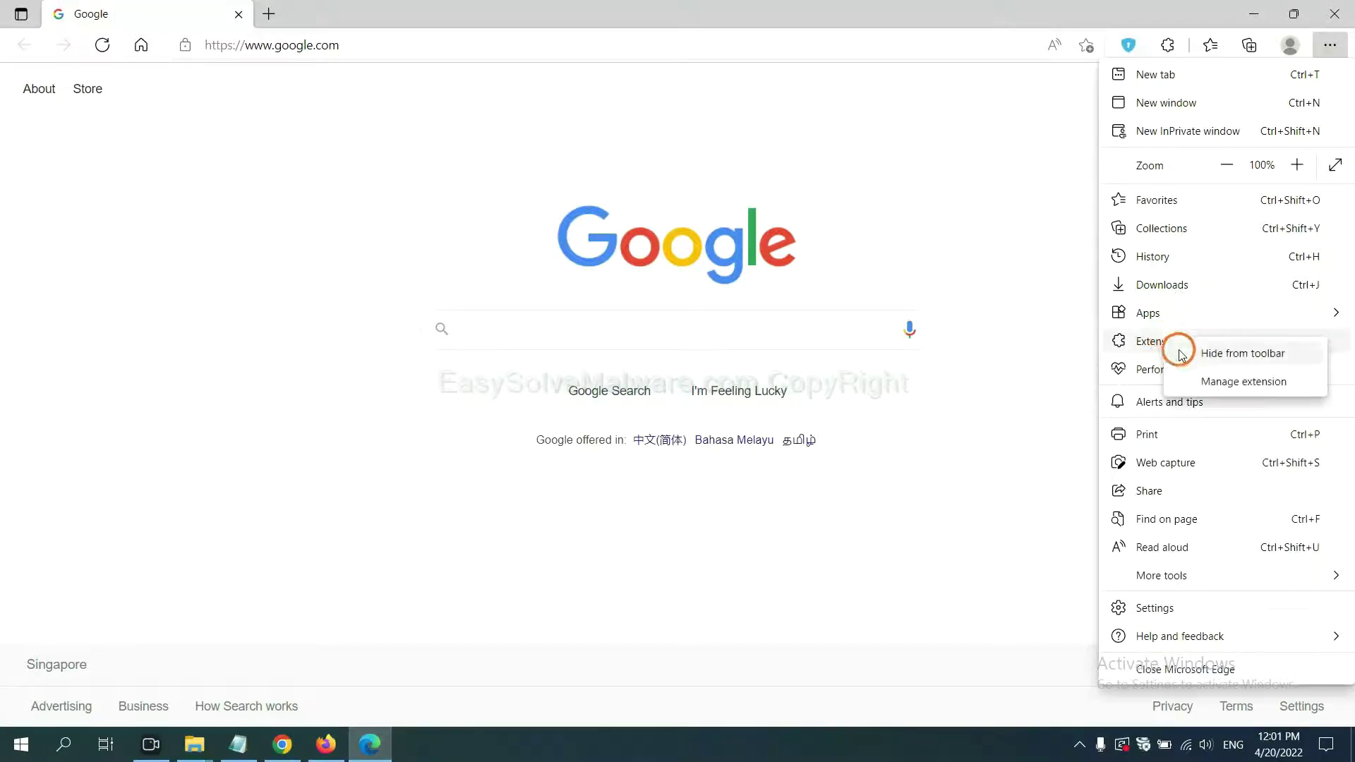
left_click(1217, 382)
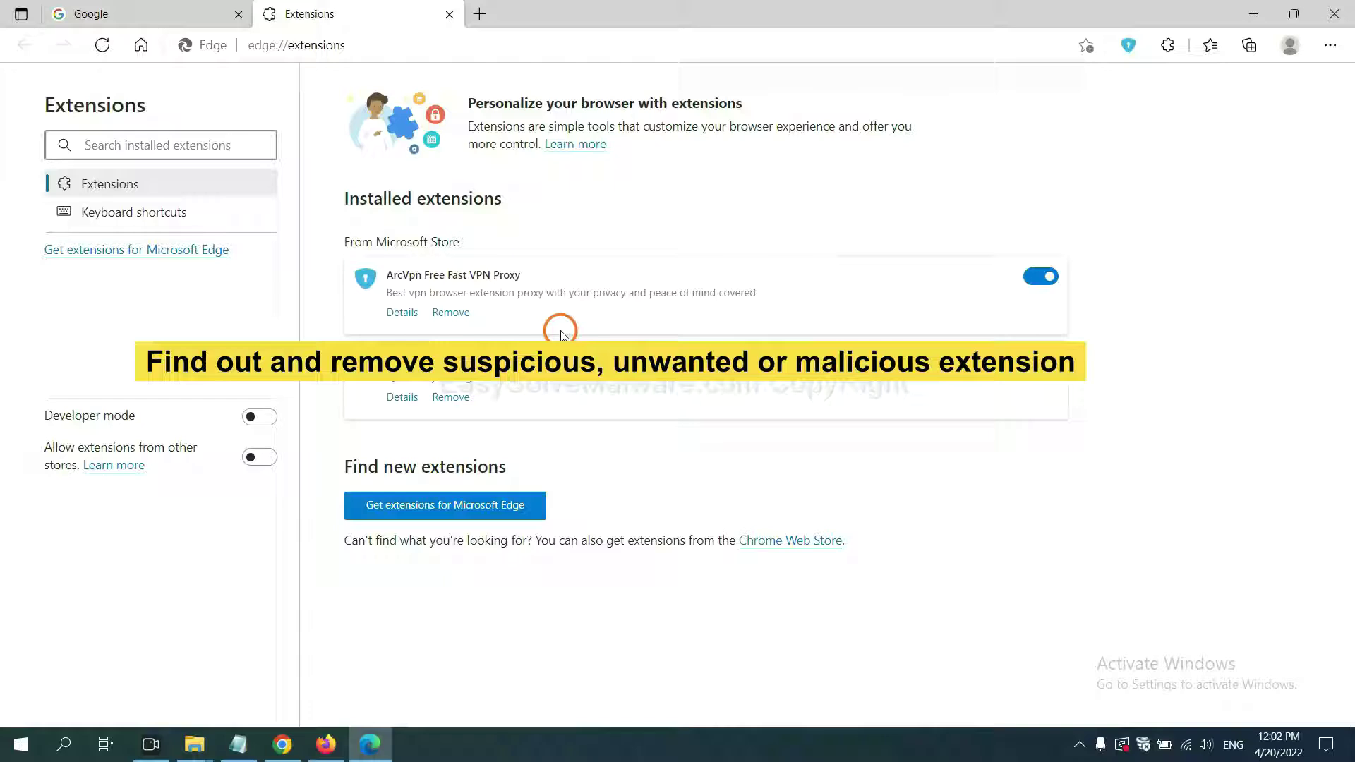
left_click(465, 316)
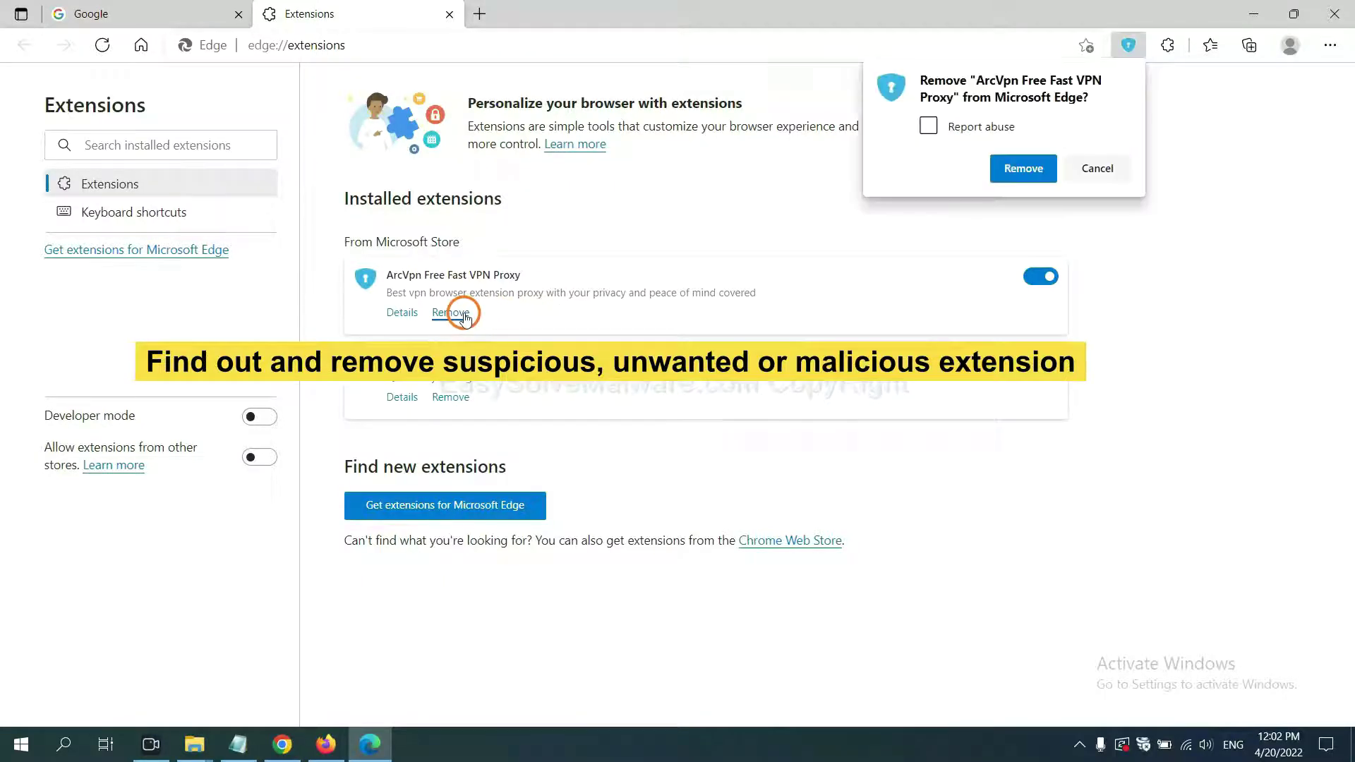
left_click(1008, 167)
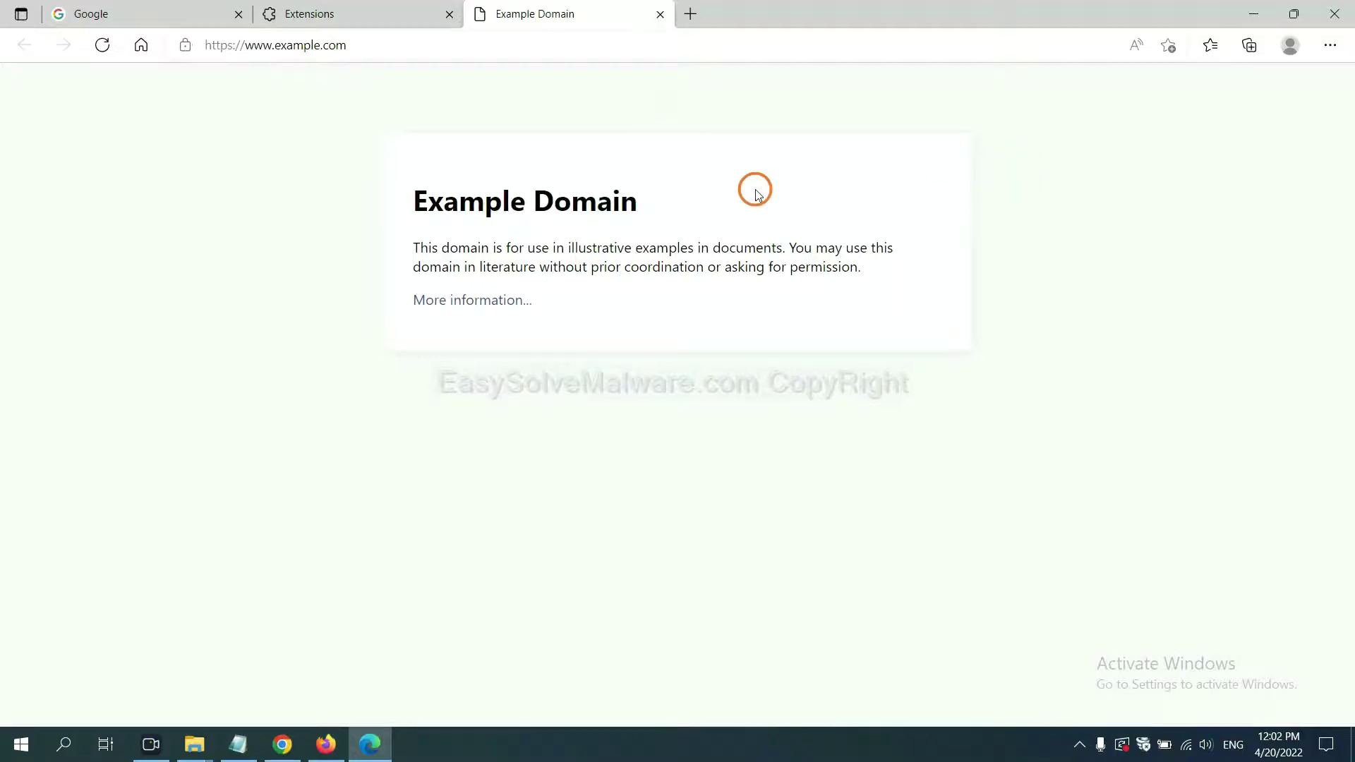
Step: Review step 4 in Notepad, then launch Registry Editor by running regedit from Win+R
left_click(1349, 757)
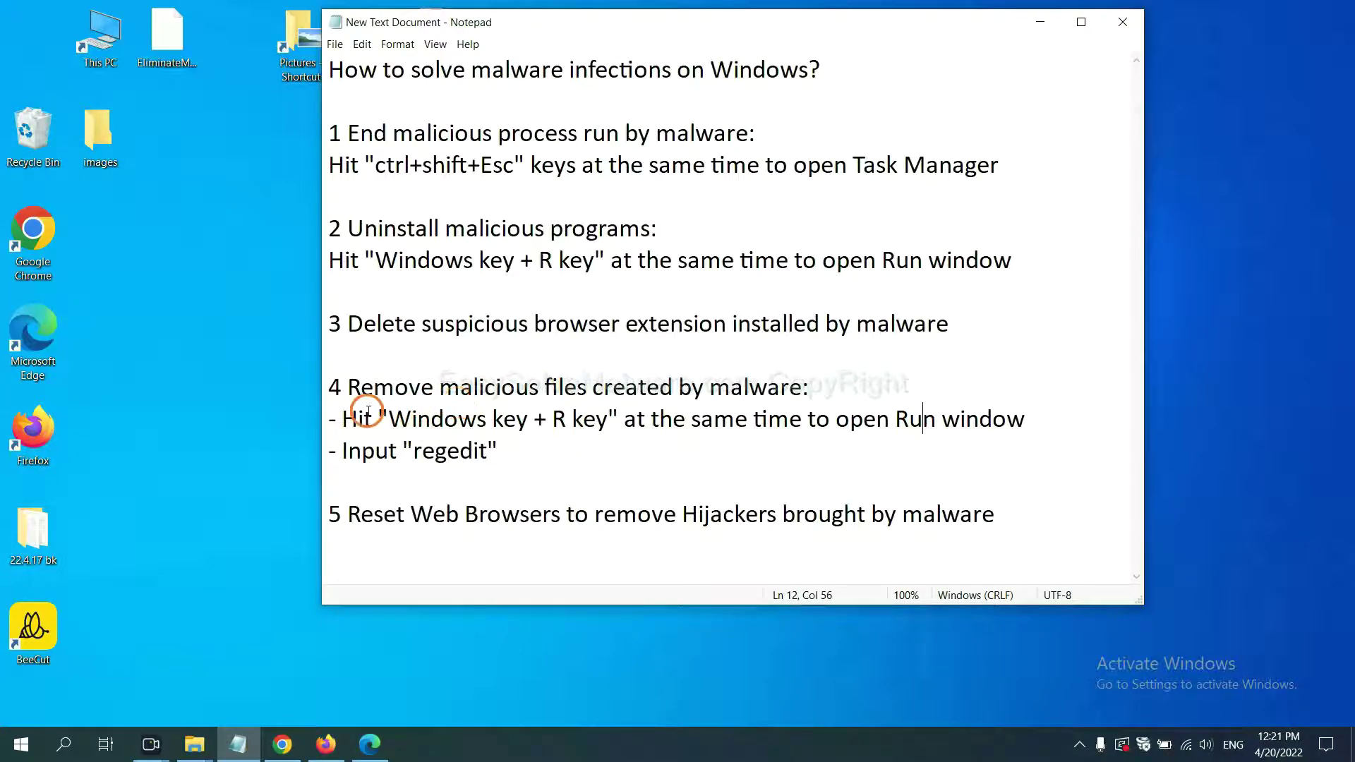
left_click_drag(350, 419, 770, 438)
left_click(781, 426)
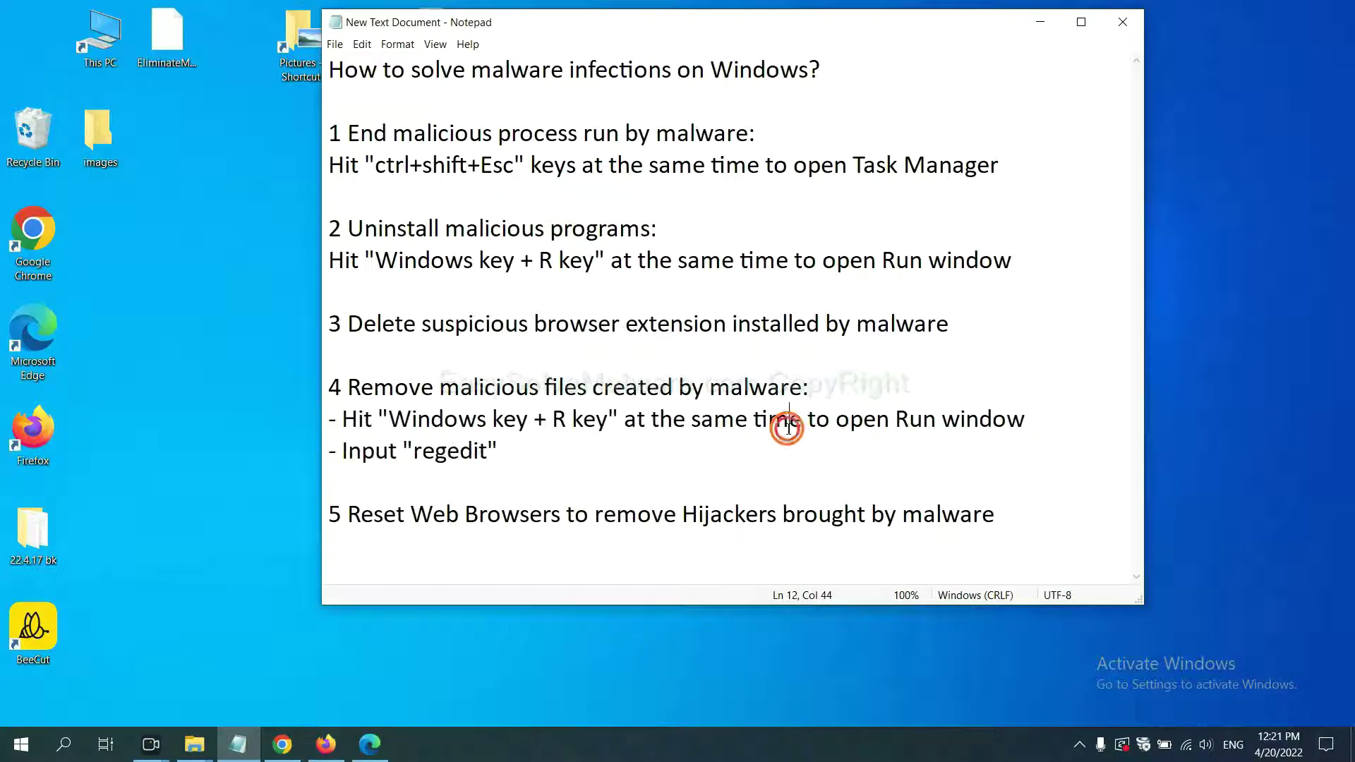
key("super+r")
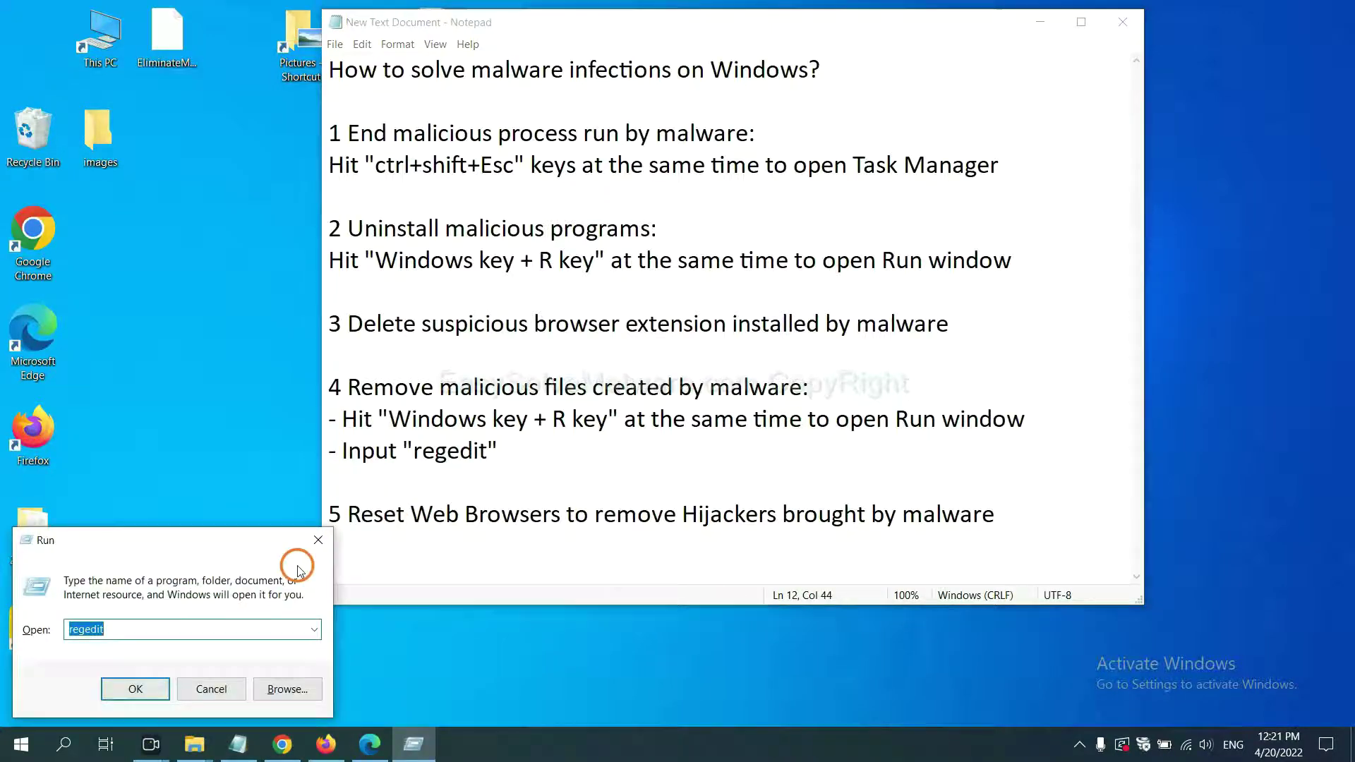
left_click_drag(245, 538, 1077, 278)
left_click(1006, 365)
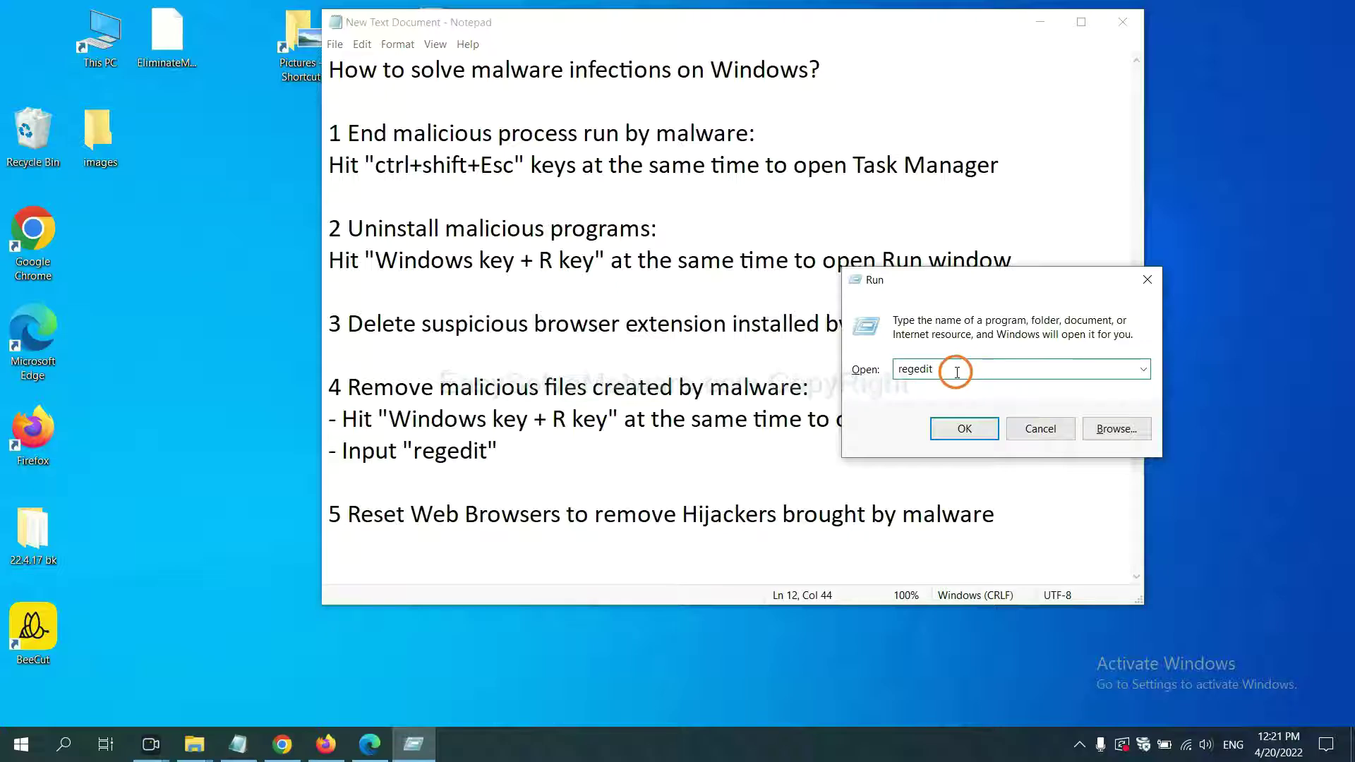
left_click(963, 428)
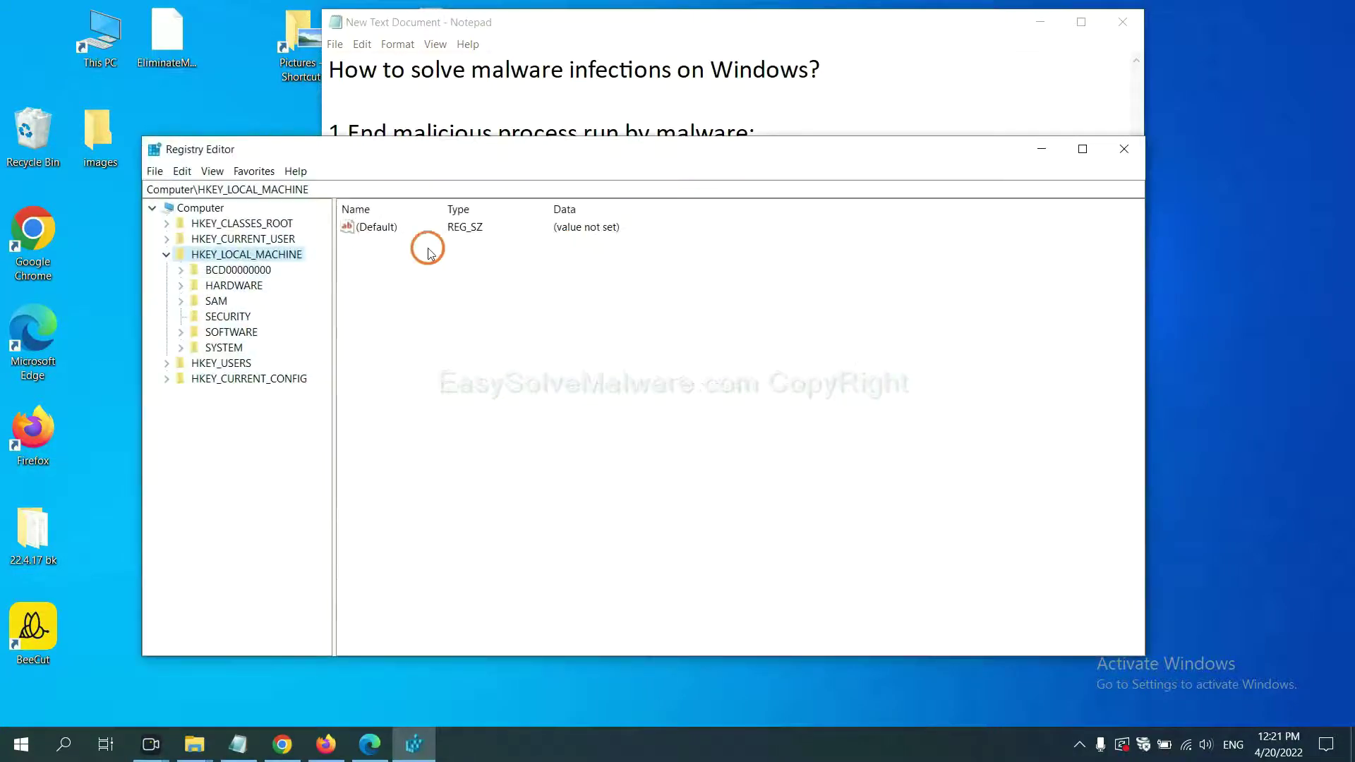
Step: Search the whole registry for the malware name 'beecut' with Registry Editor's Find
left_click(185, 173)
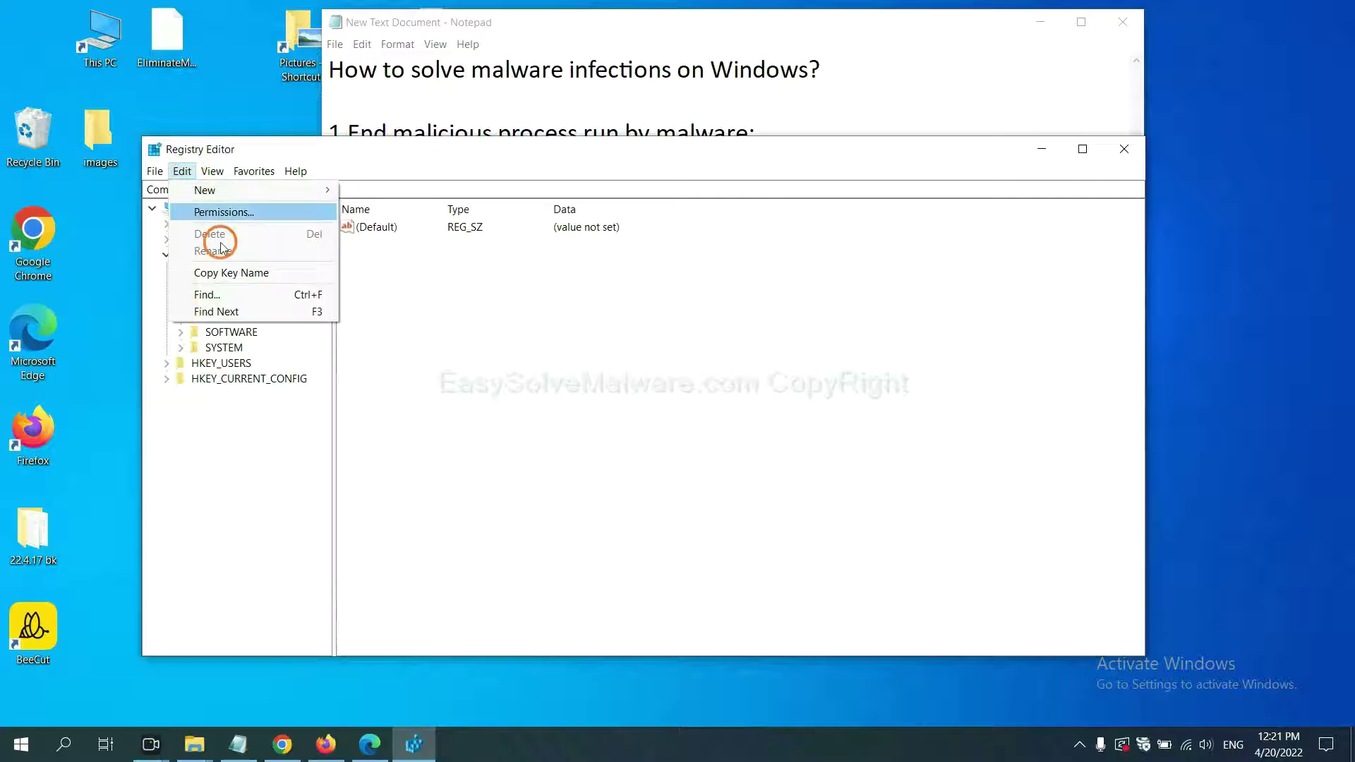
left_click(240, 296)
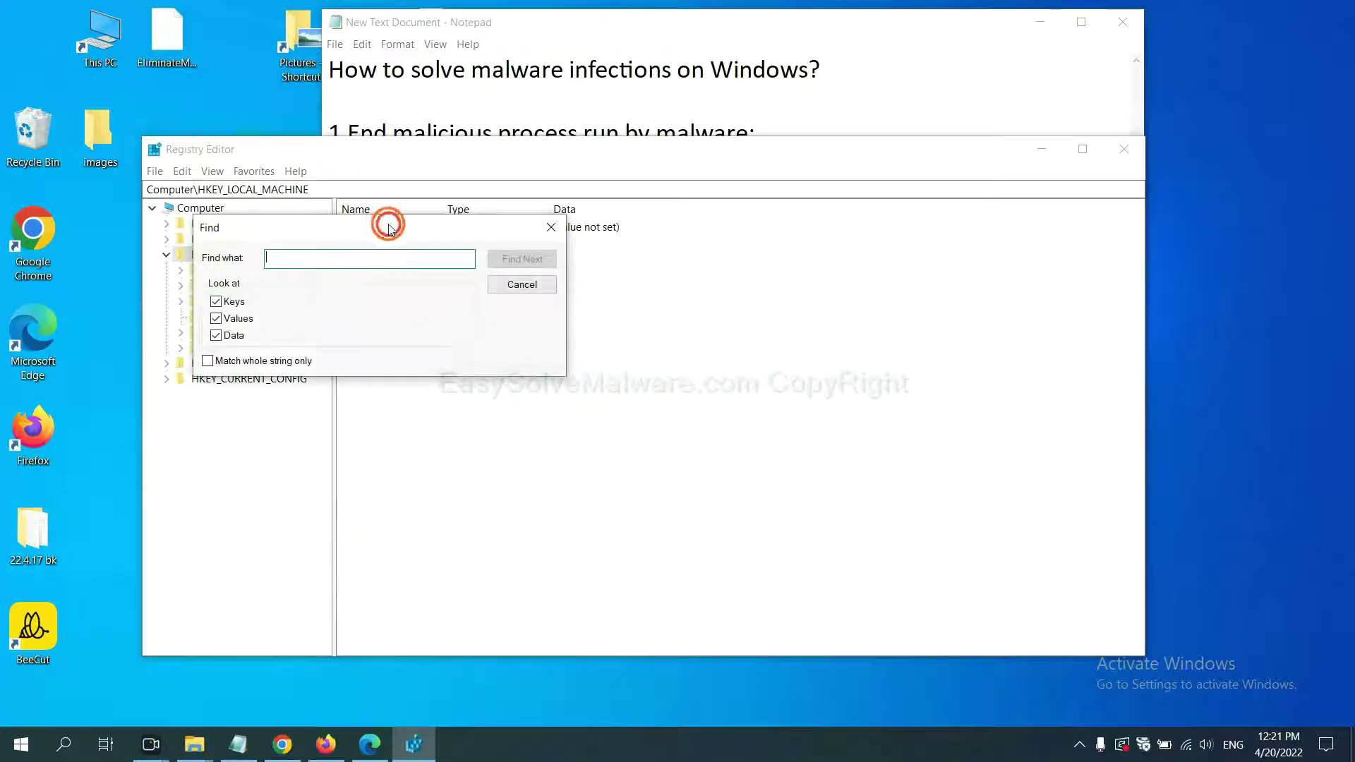
left_click_drag(389, 227, 521, 259)
left_click(484, 298)
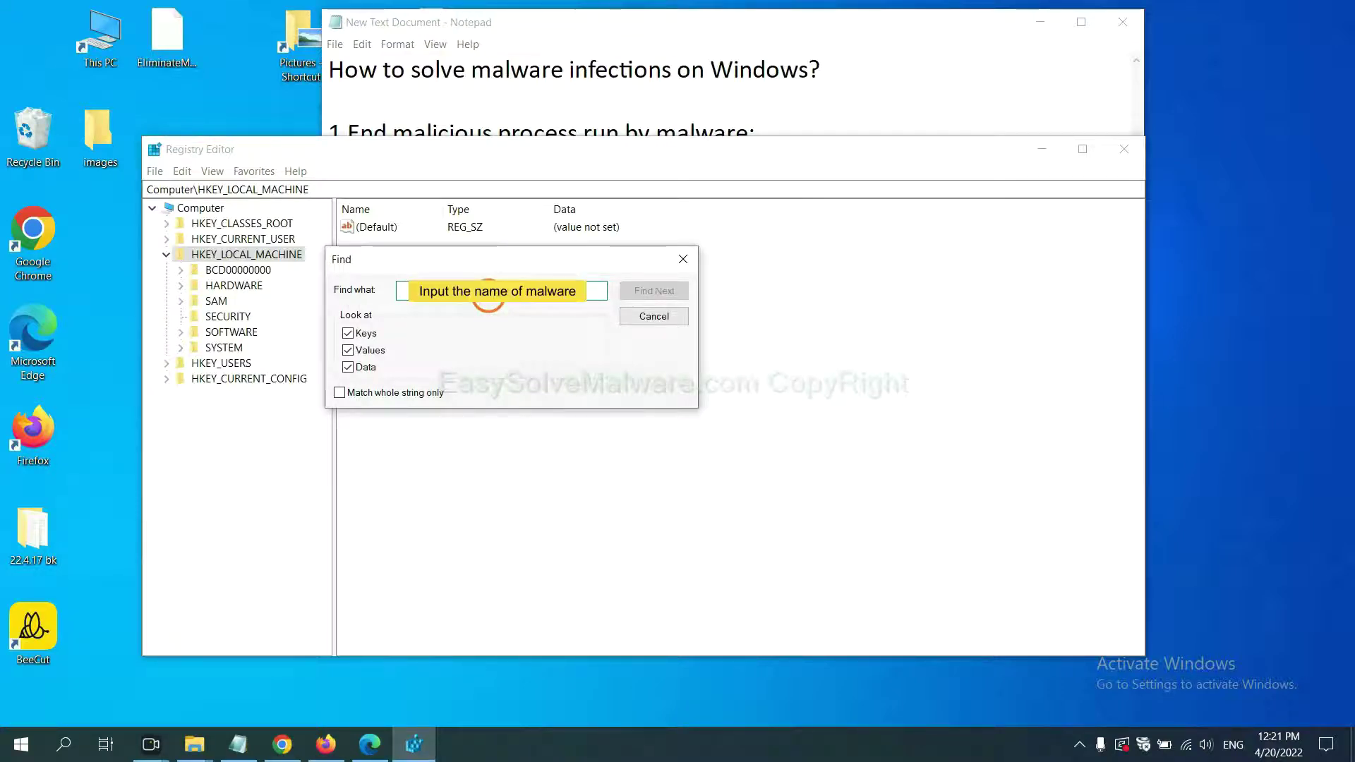
type("be")
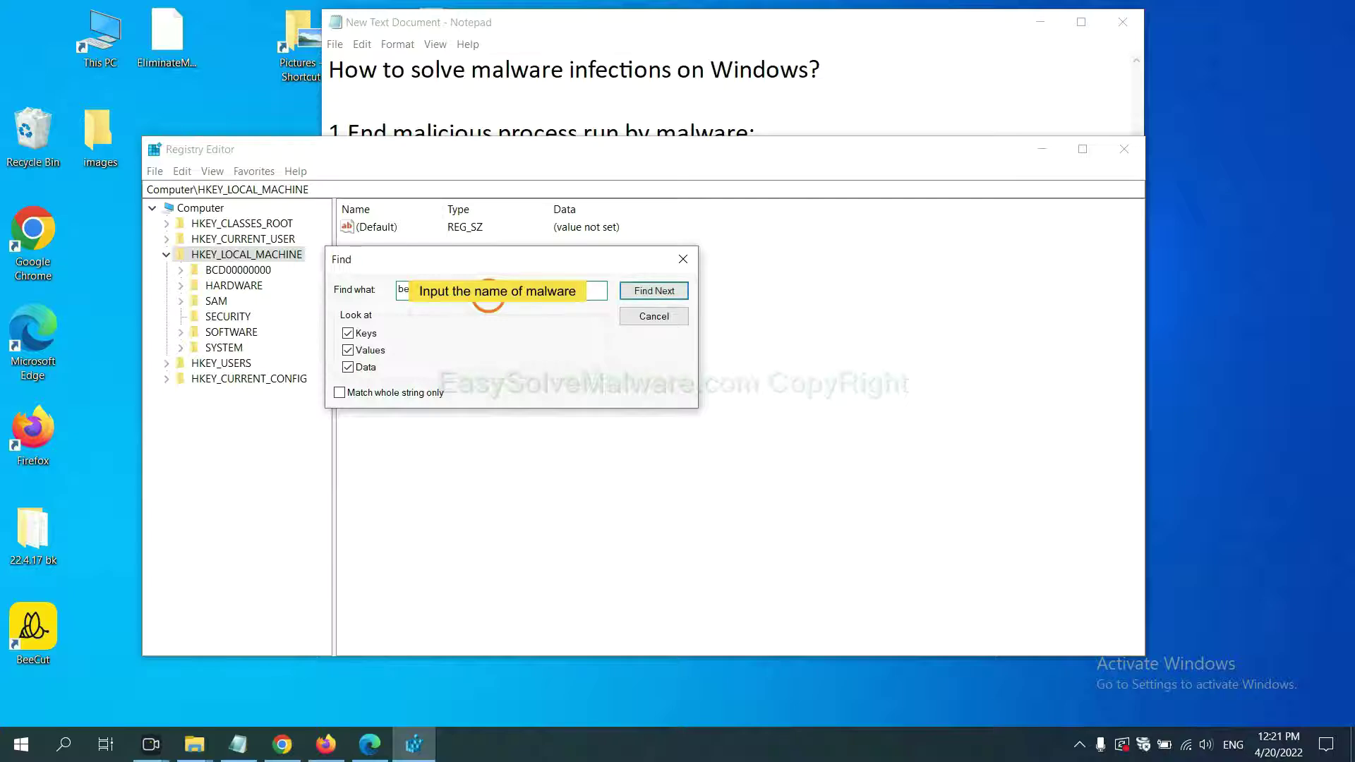
left_click(654, 291)
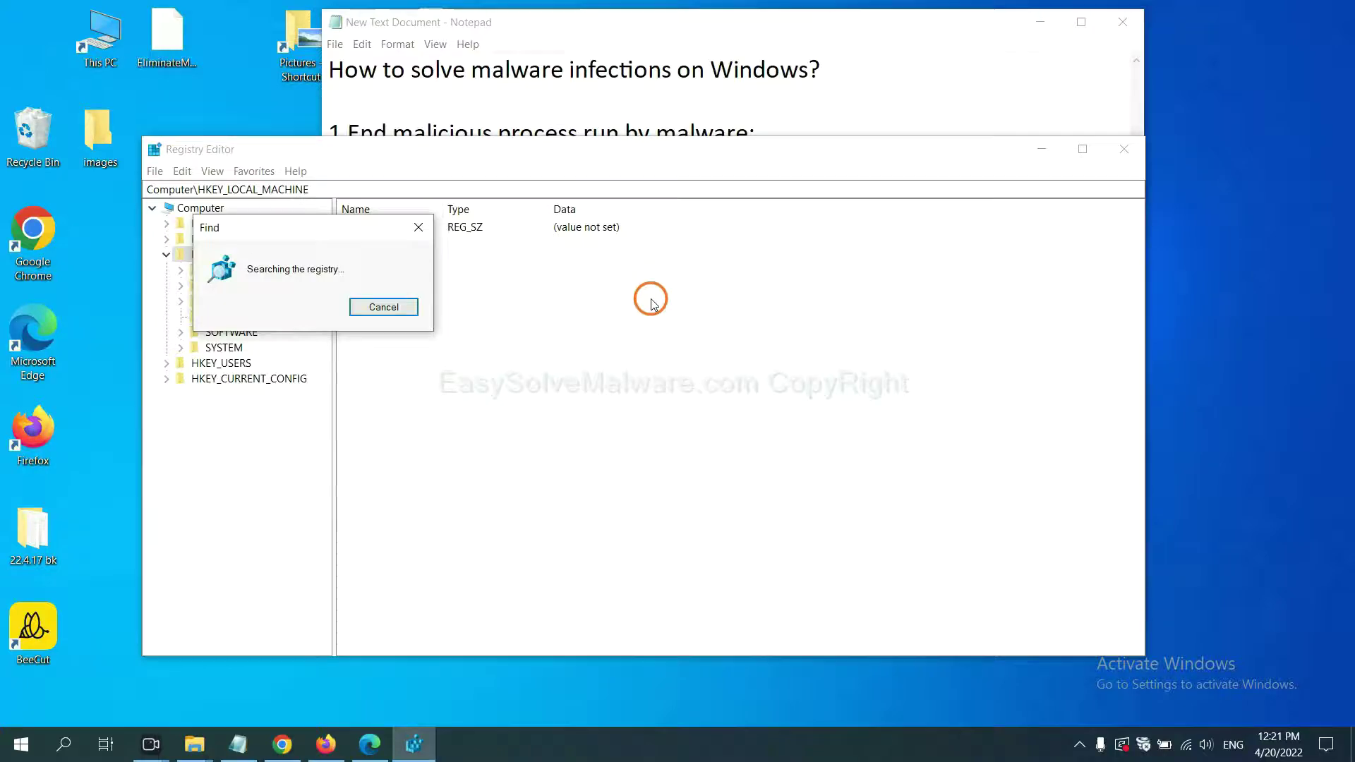
left_click_drag(357, 227, 570, 226)
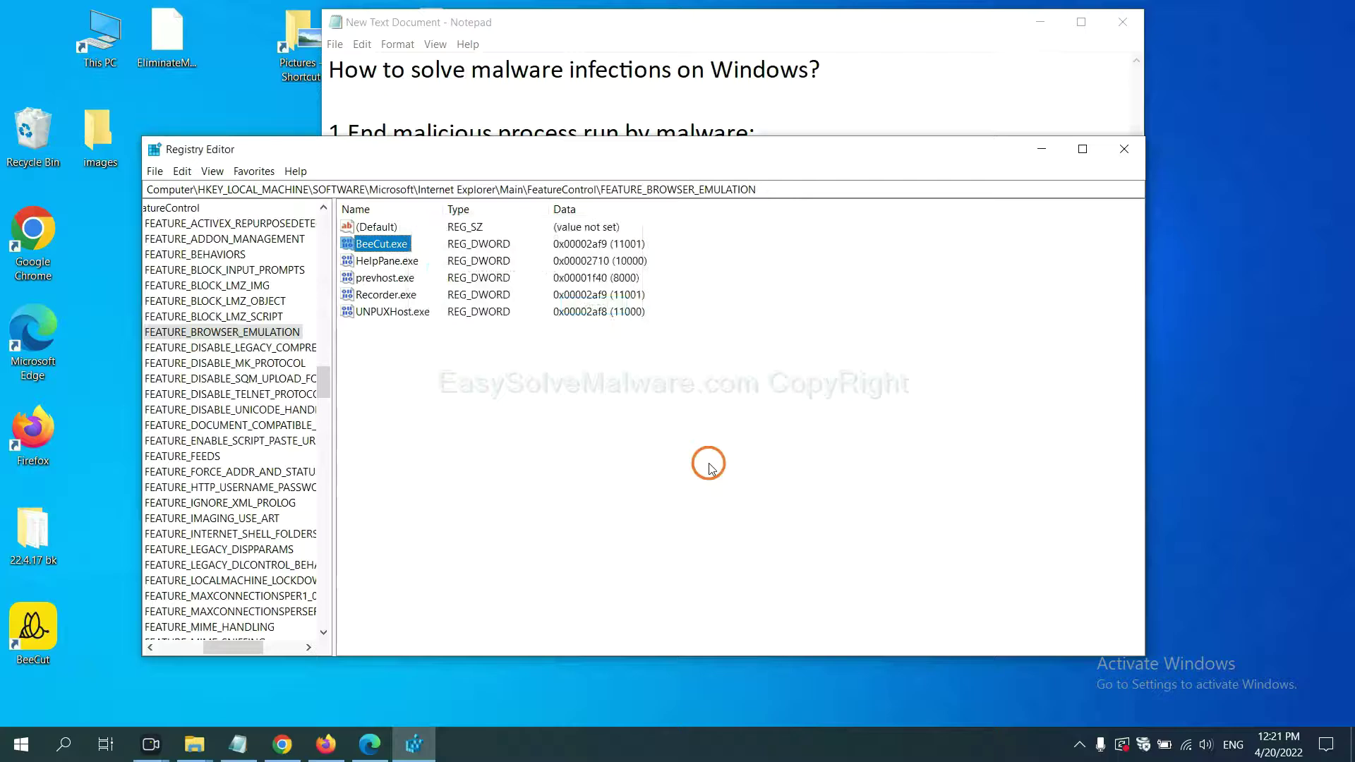
left_click_drag(228, 647, 215, 646)
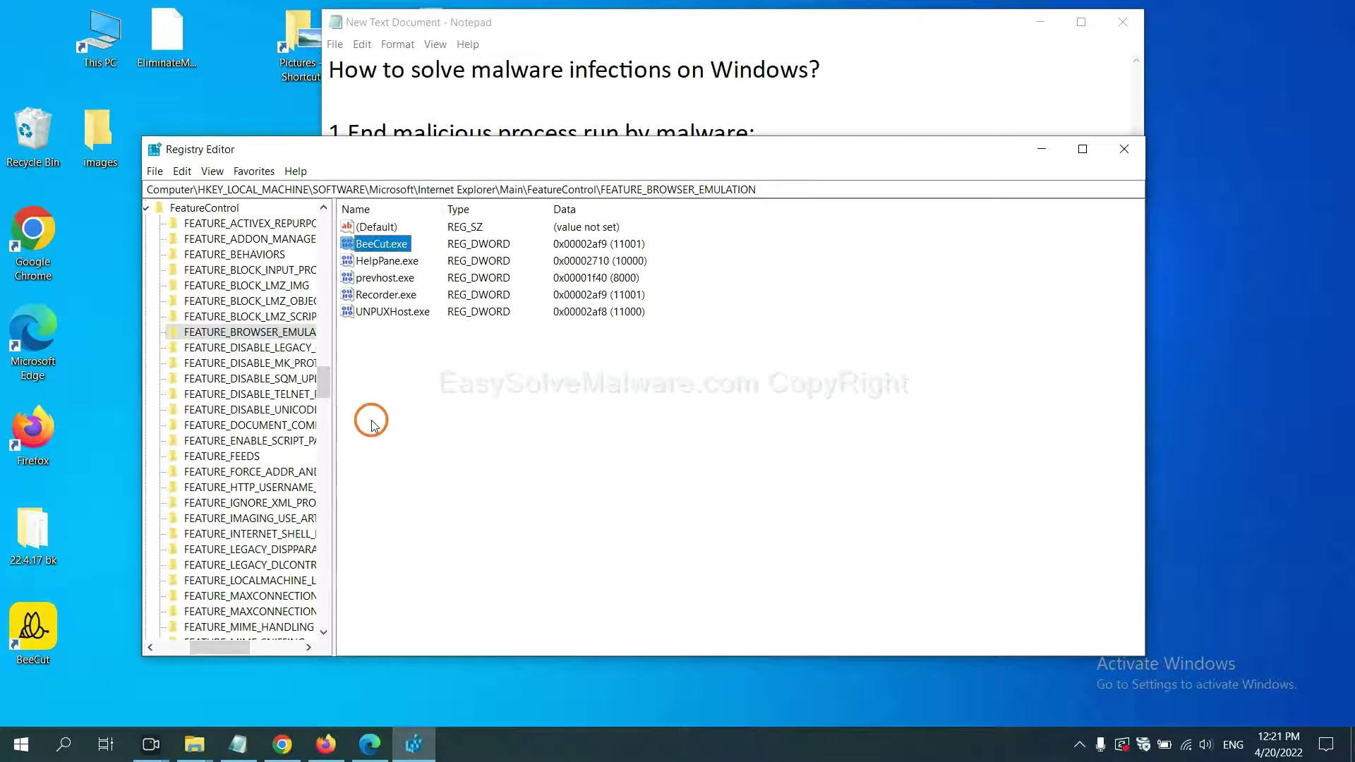
right_click(276, 336)
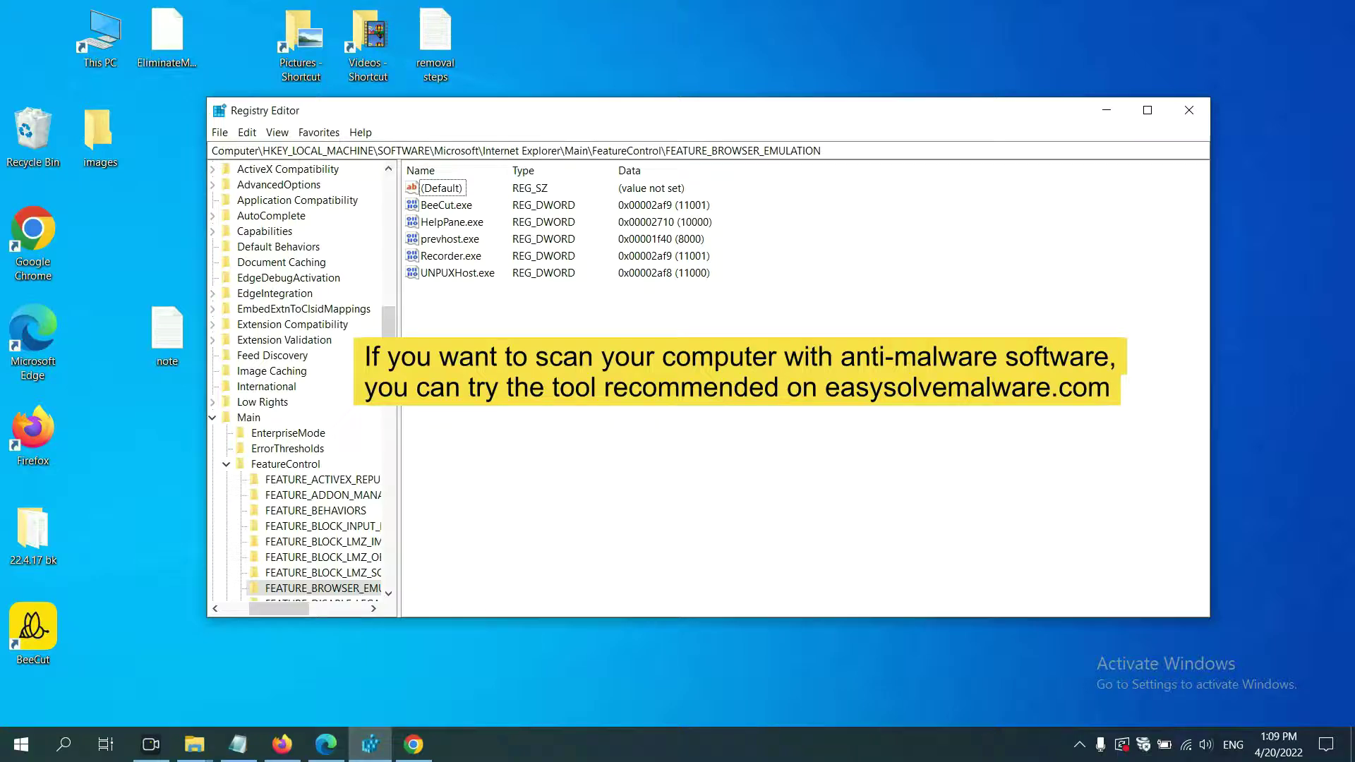
Step: Scroll through the easysolvemalware.com removal guide in Chrome
left_click(421, 749)
scroll(979, 452, "down", 1)
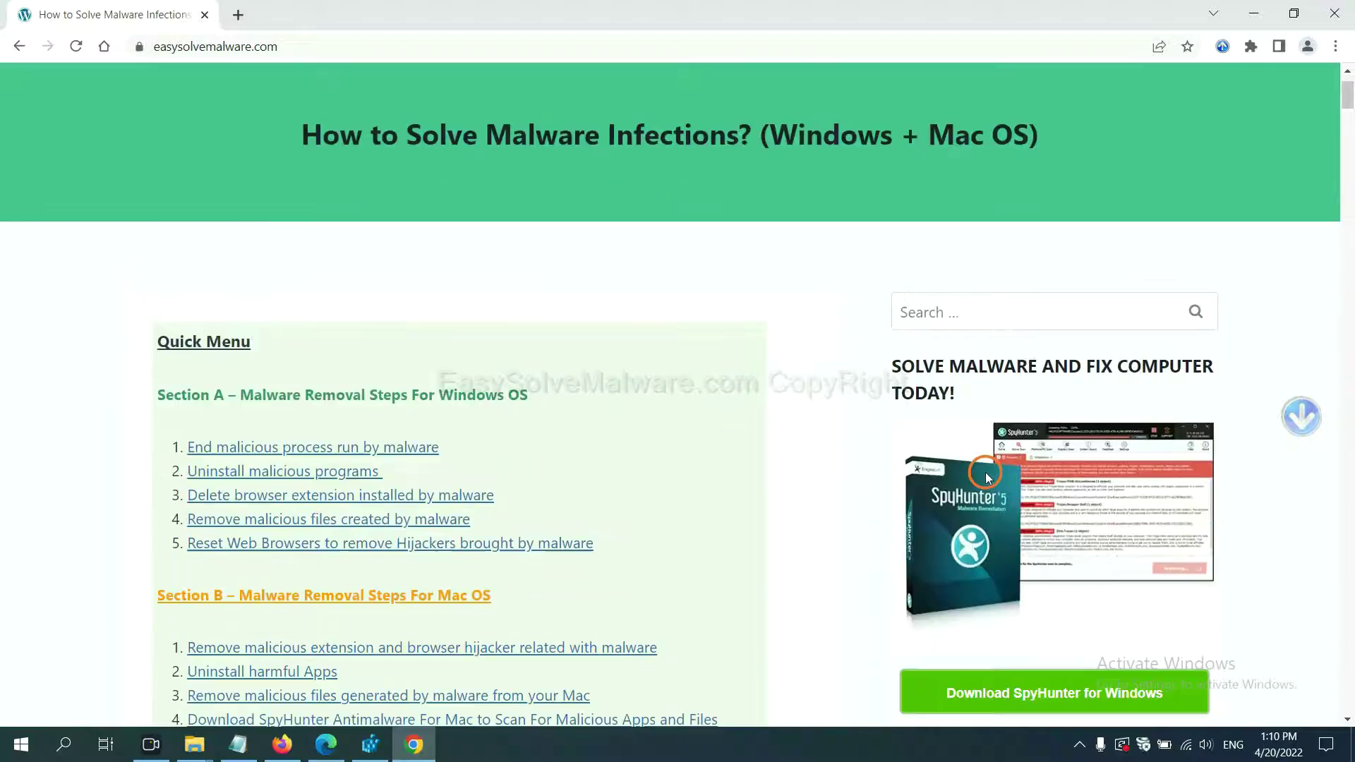
scroll(978, 494, "up", 1)
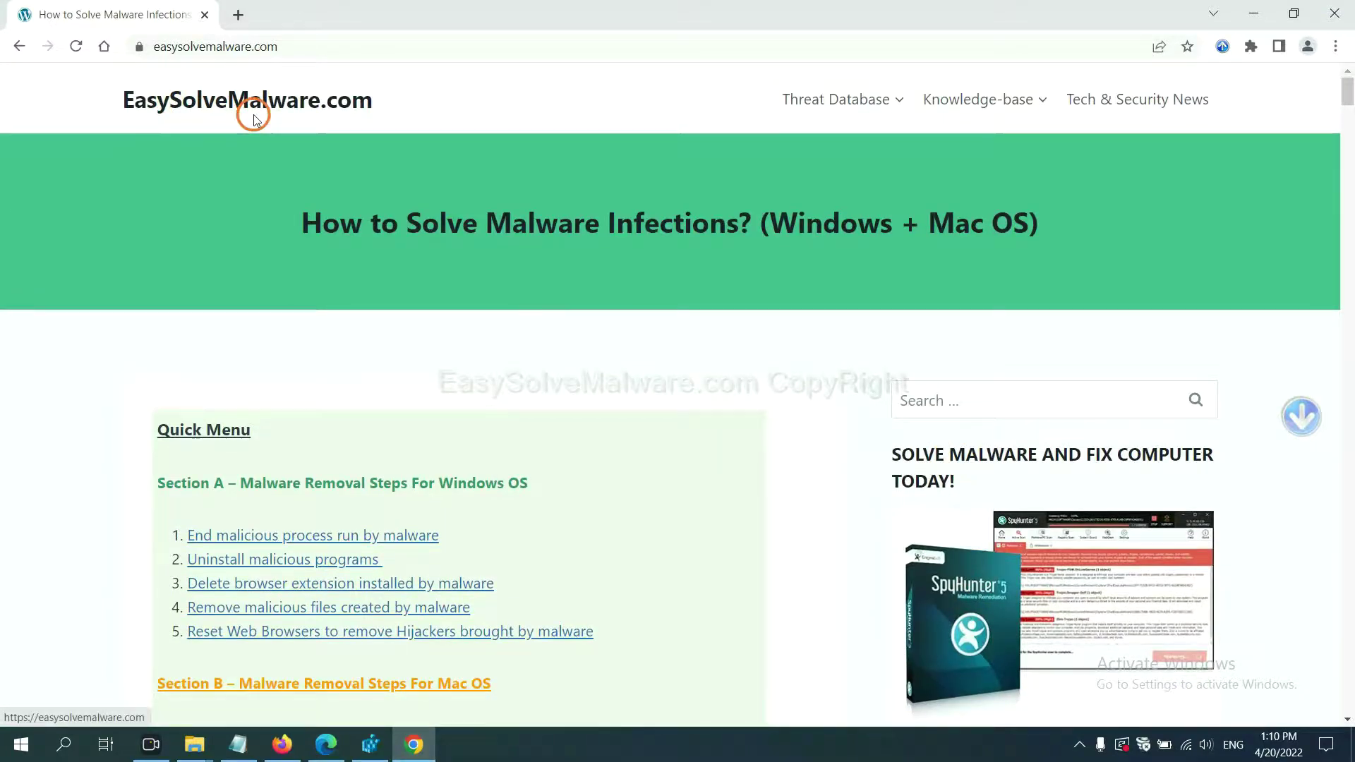
scroll(1122, 518, "down", 3)
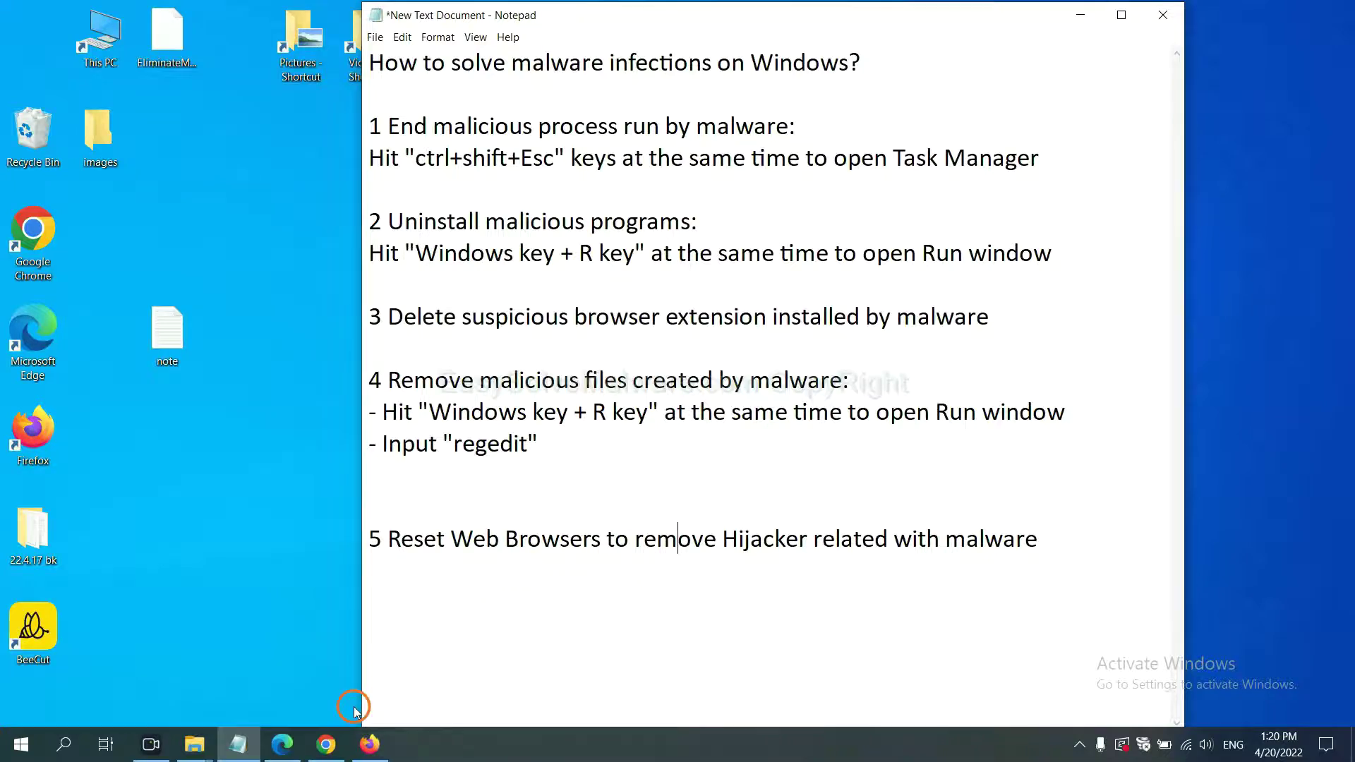
Step: Search Chrome settings for 'reset' and request restoring settings to their original defaults
left_click(315, 755)
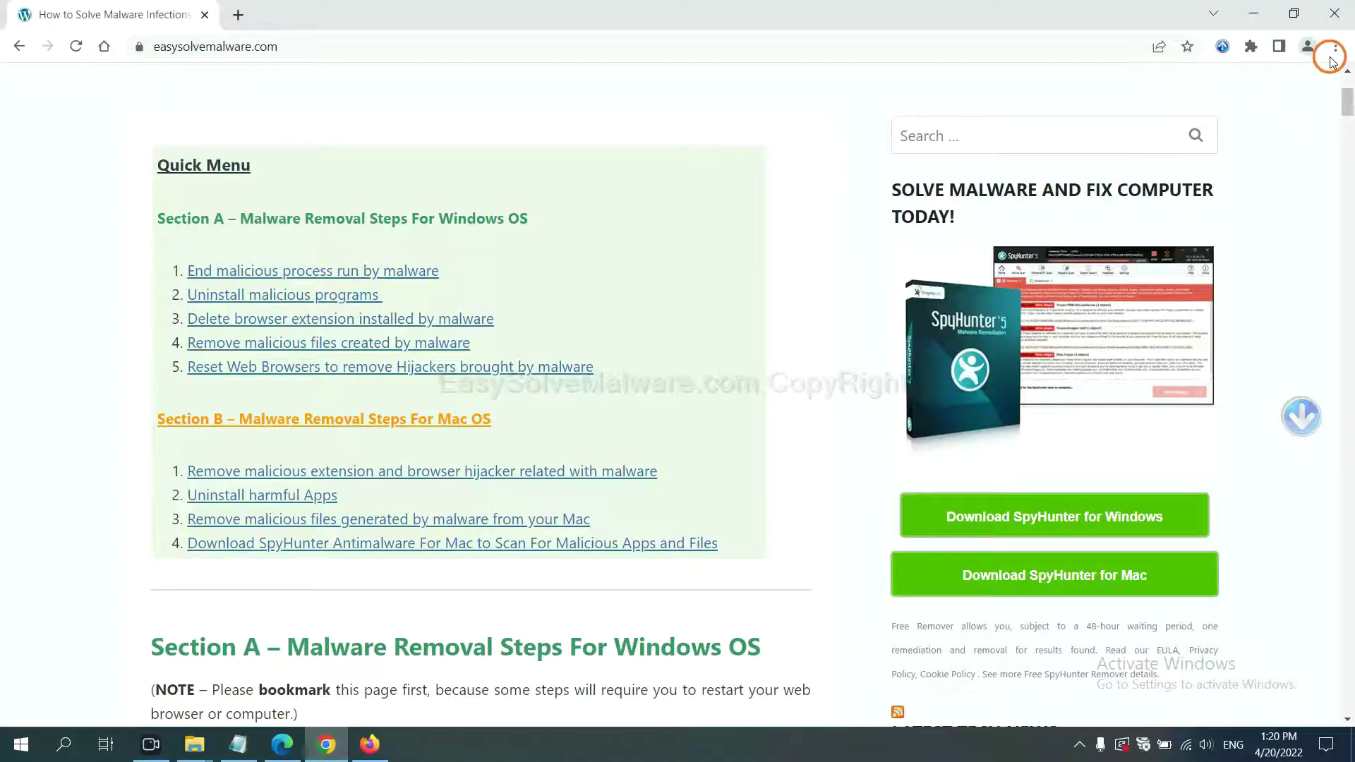
left_click(1338, 48)
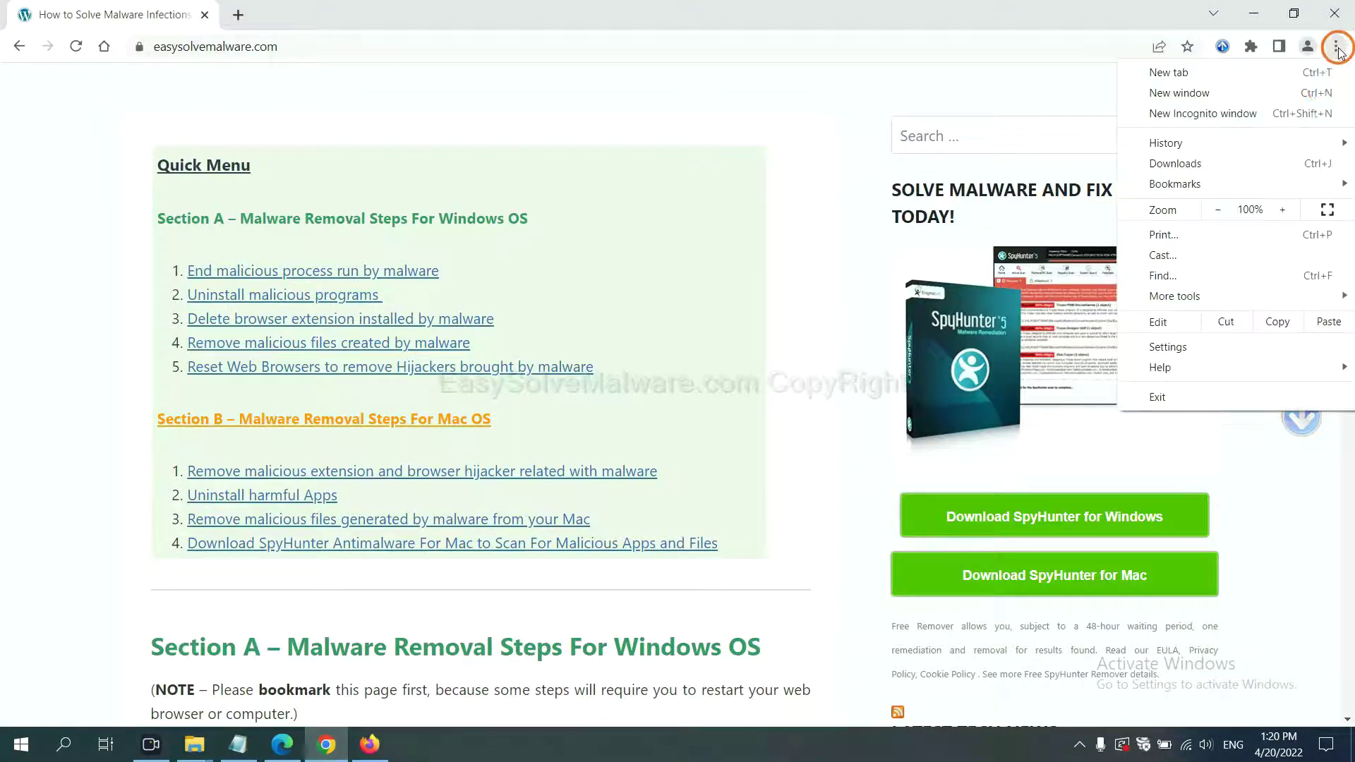
left_click(1188, 340)
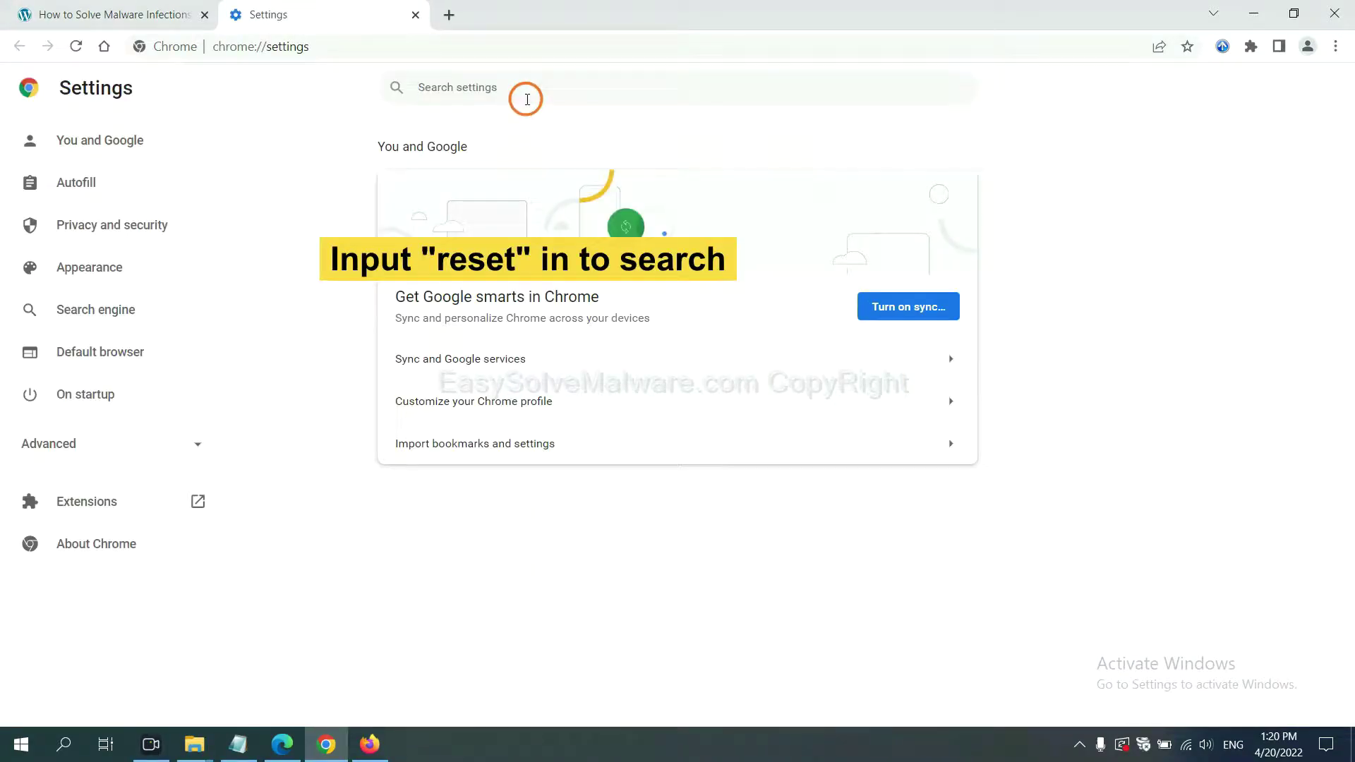
type("reset")
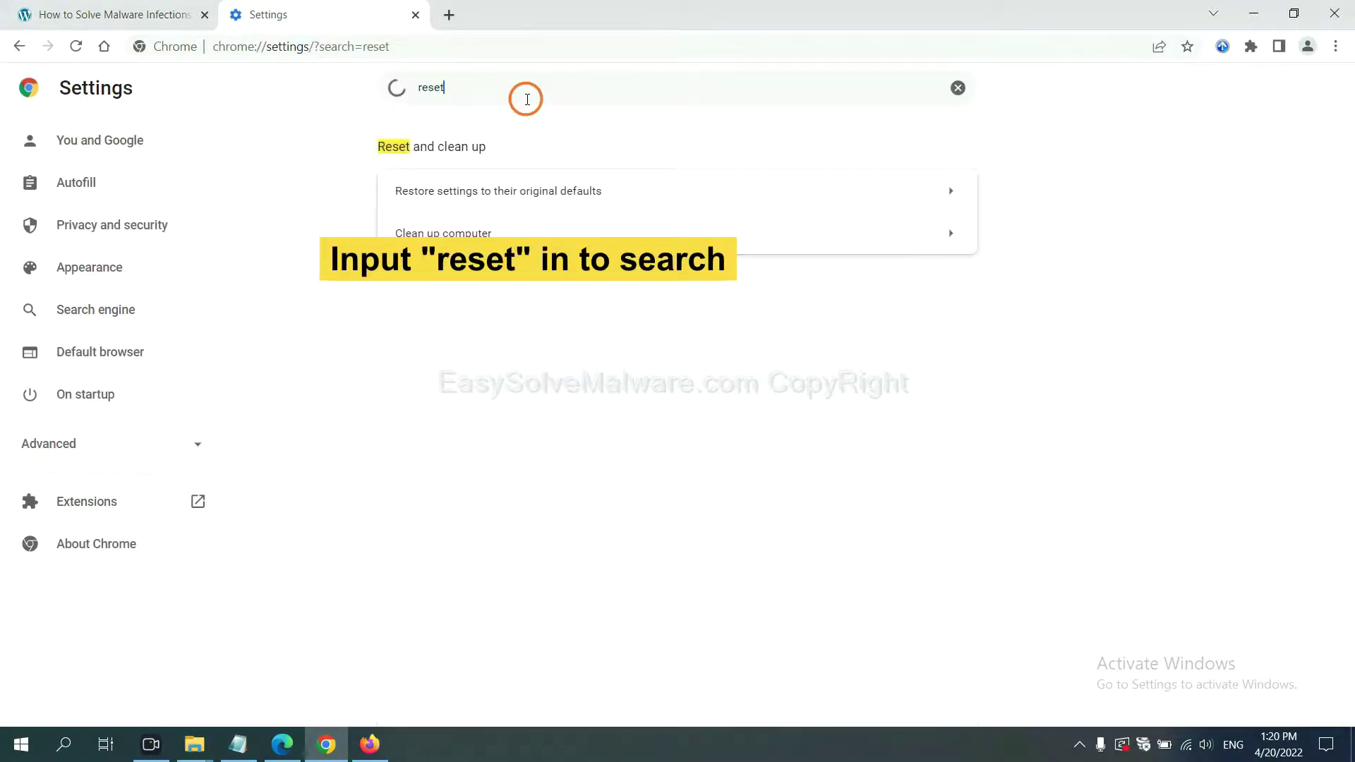
left_click(578, 189)
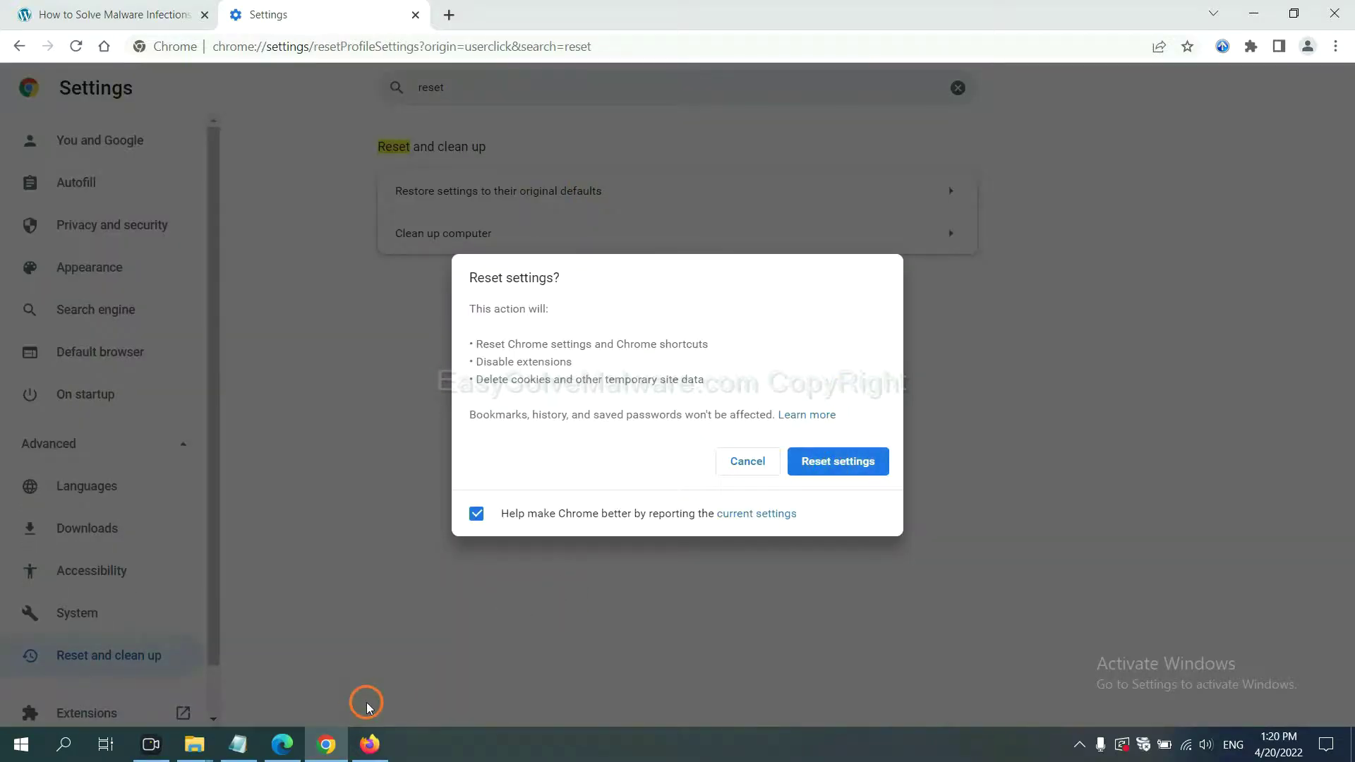
left_click(370, 744)
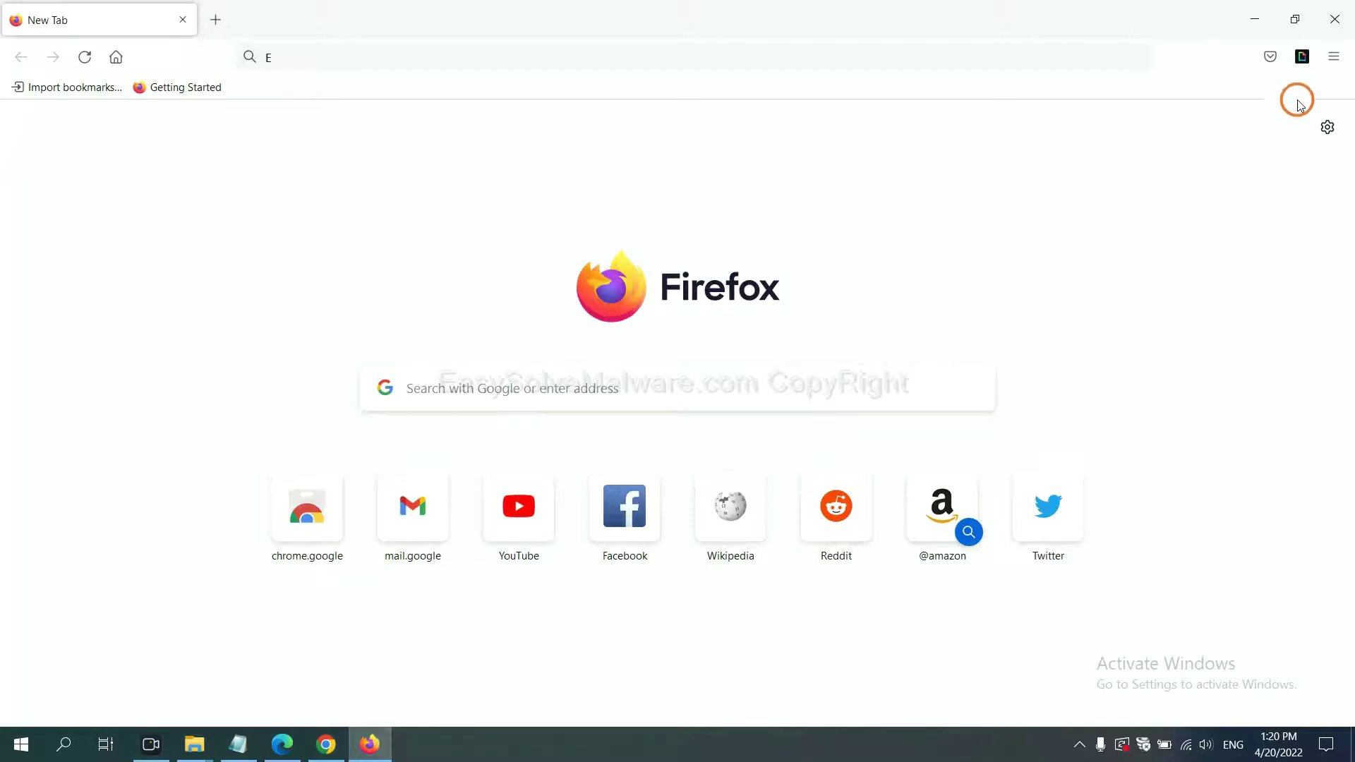
Step: Refresh Firefox to its default settings from the Troubleshooting Information page and confirm it
left_click(1334, 59)
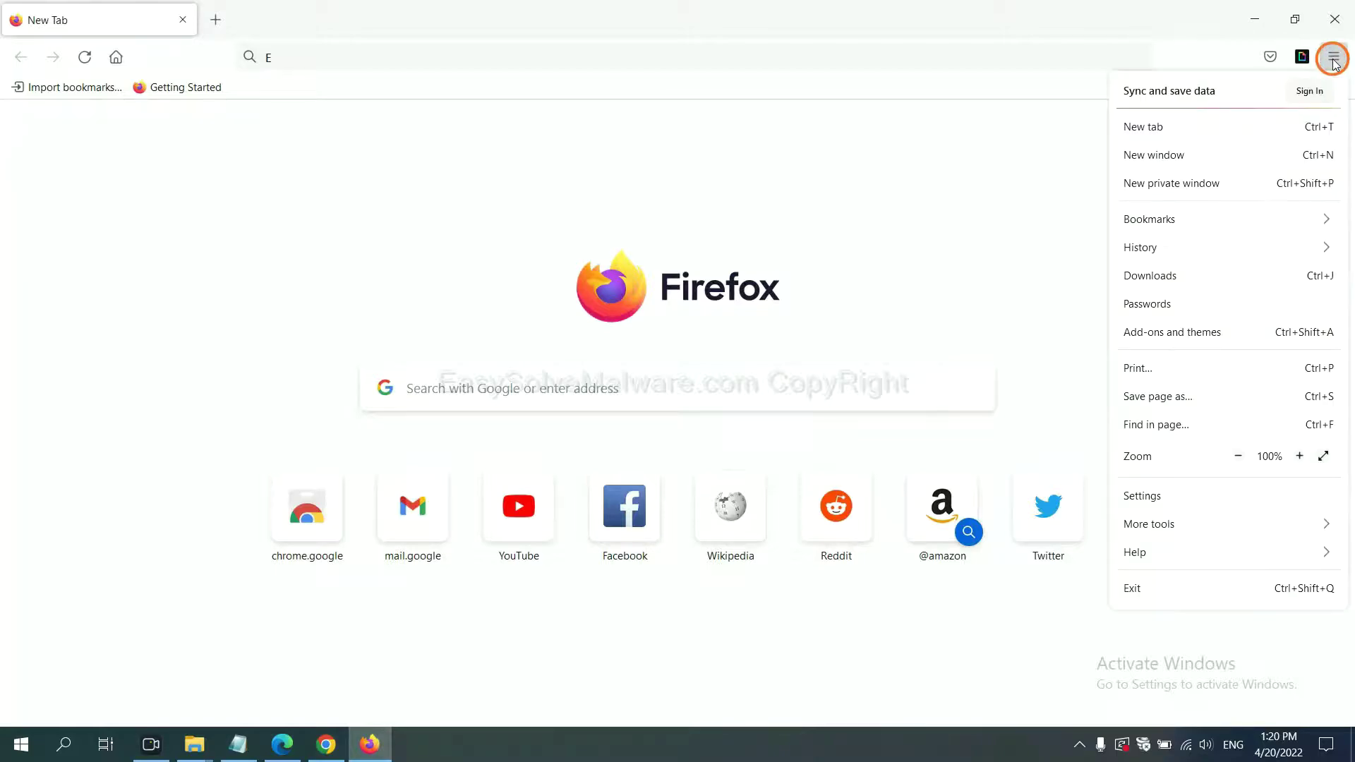
left_click(1166, 552)
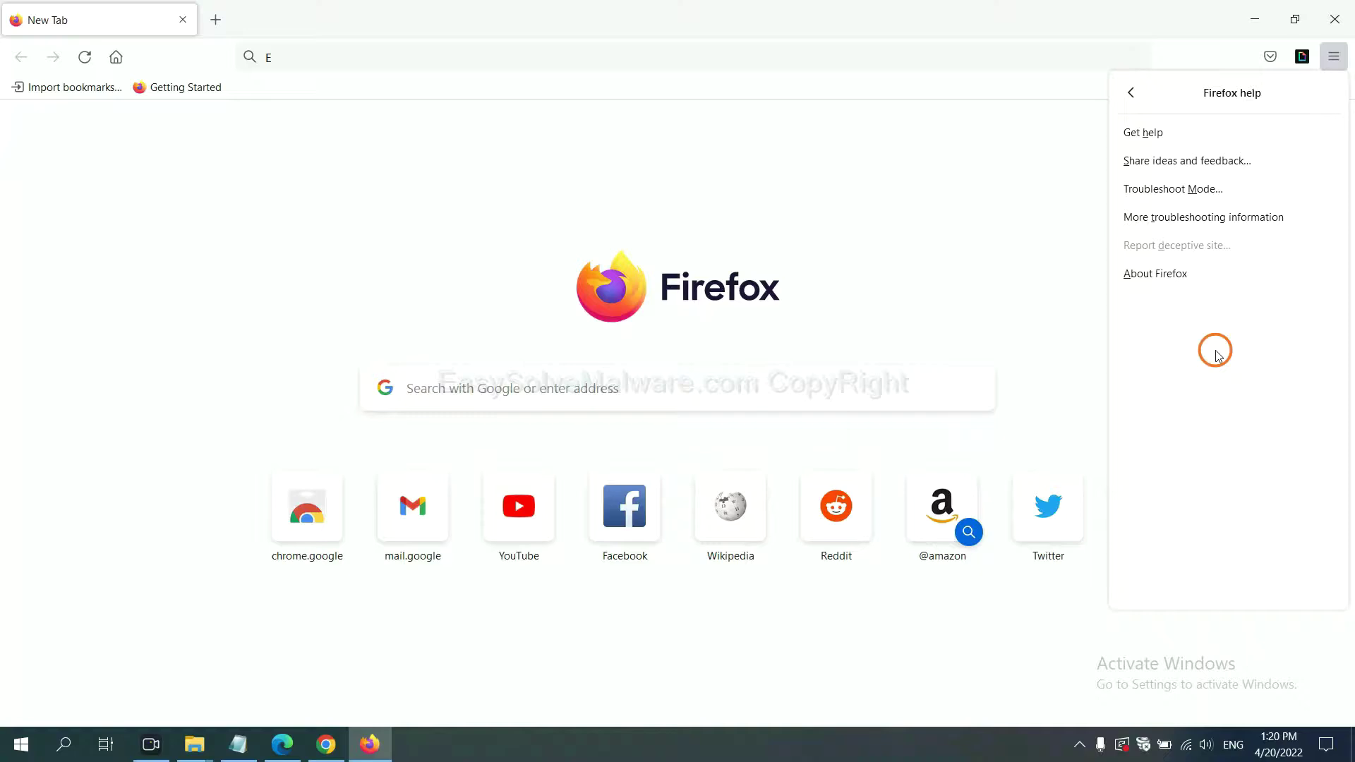
left_click(1191, 221)
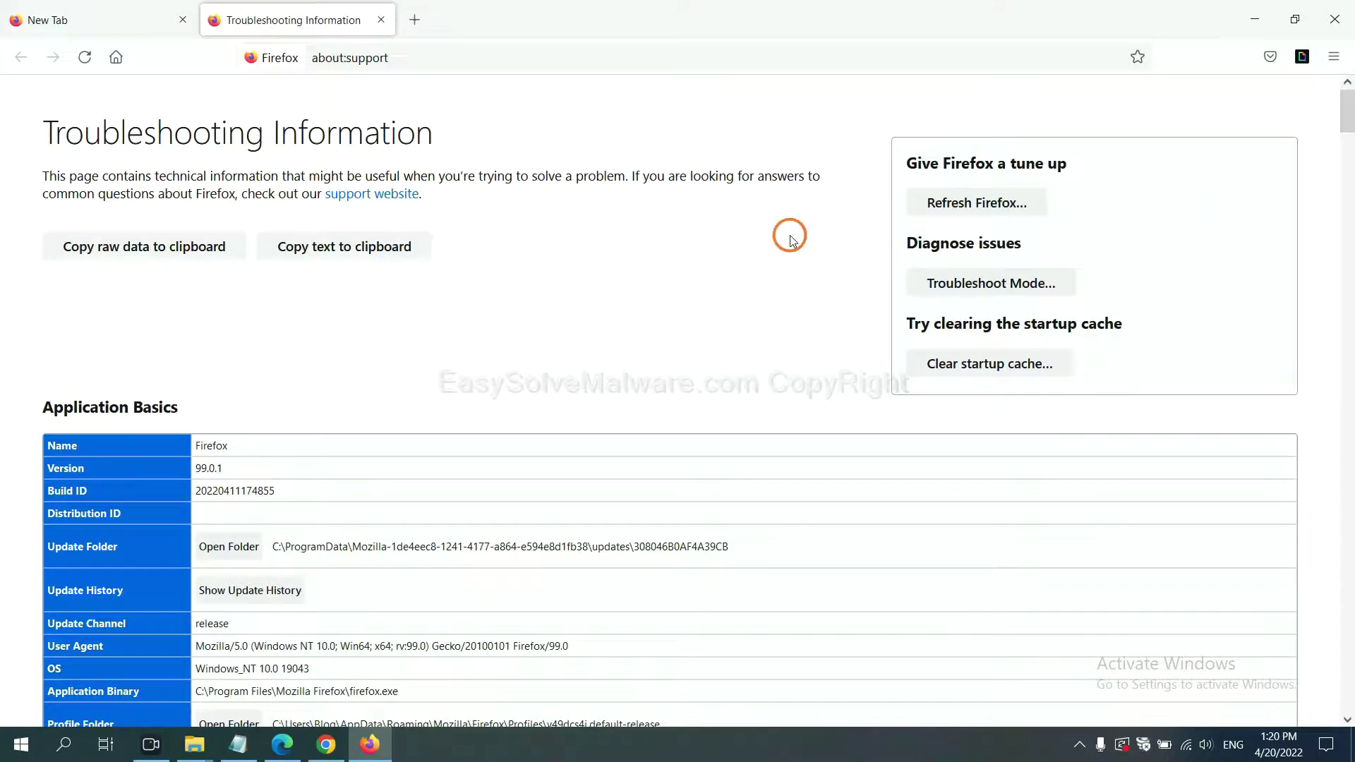
left_click(951, 205)
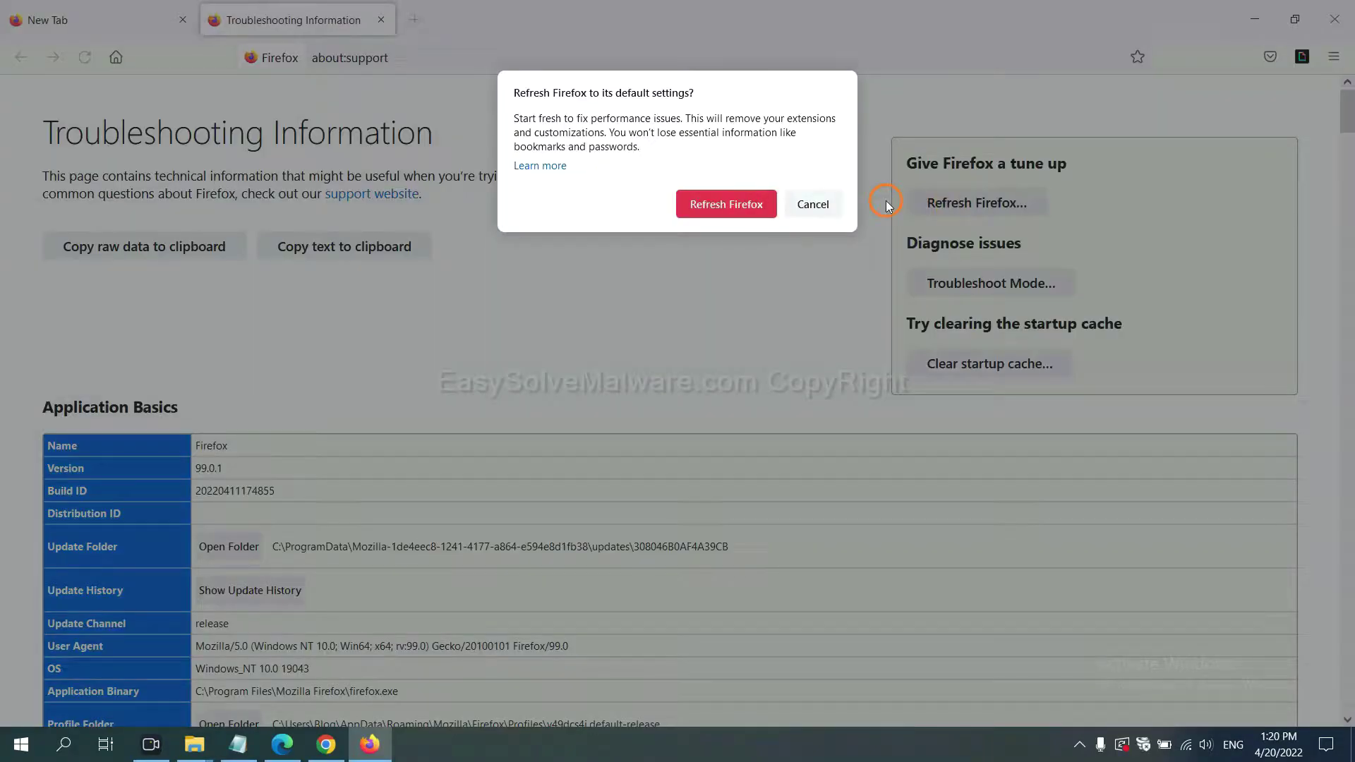
left_click(734, 209)
left_click(284, 734)
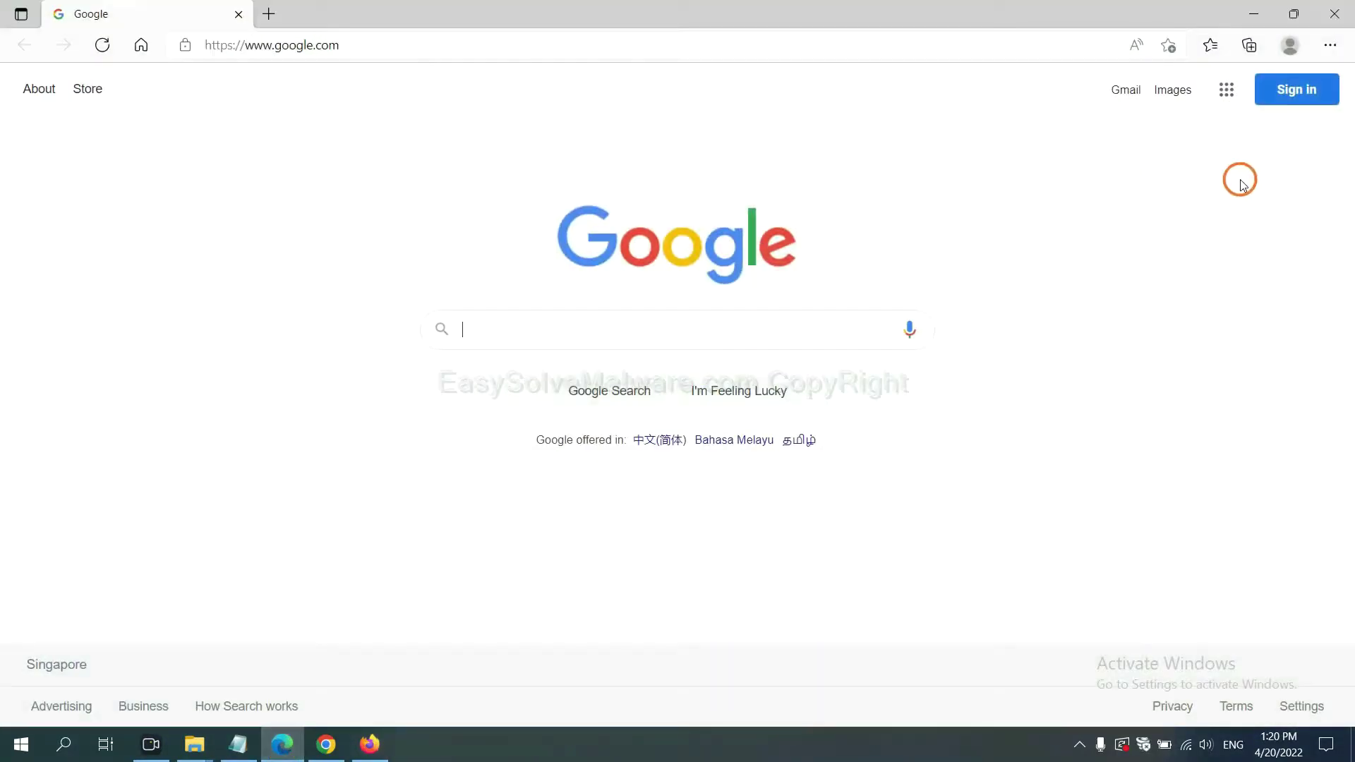
Step: Search Edge settings for 'reset' and request restoring settings to their default values
left_click(1331, 45)
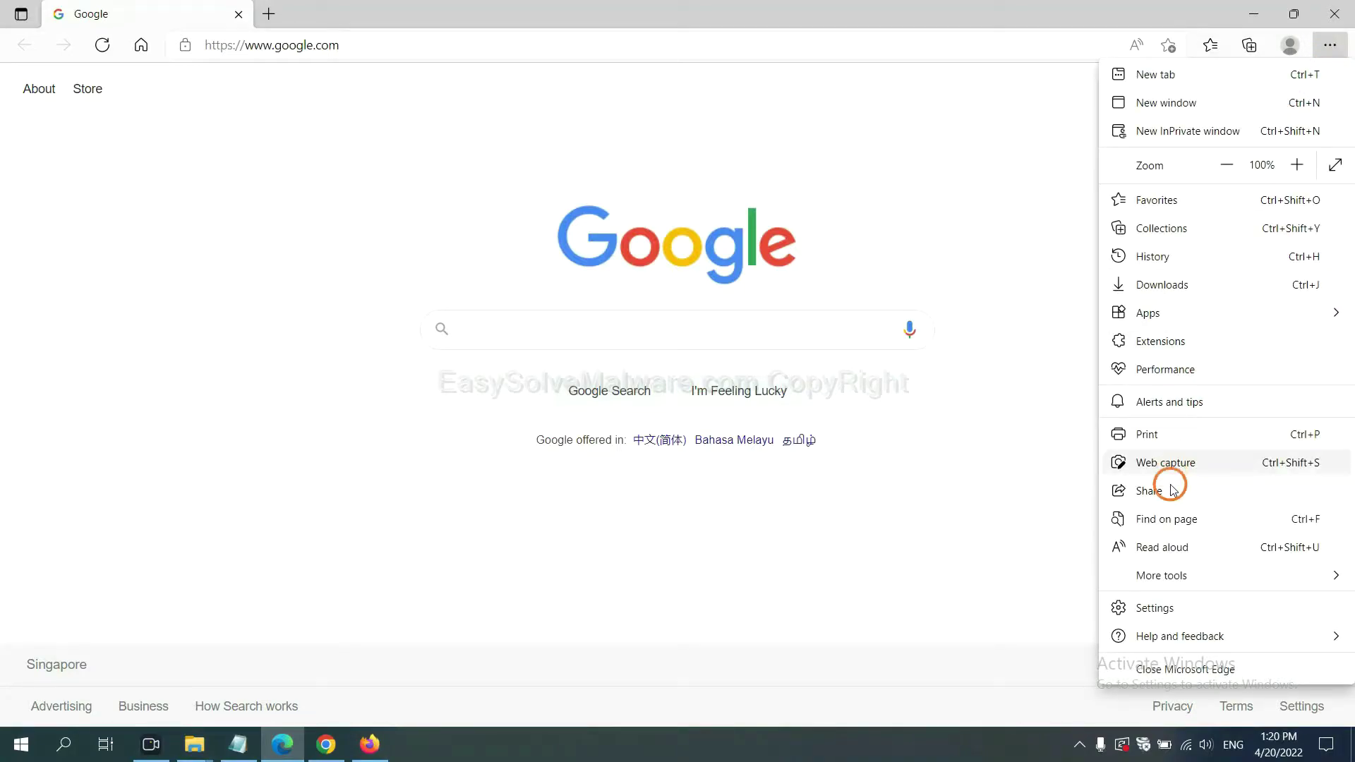
left_click(1158, 608)
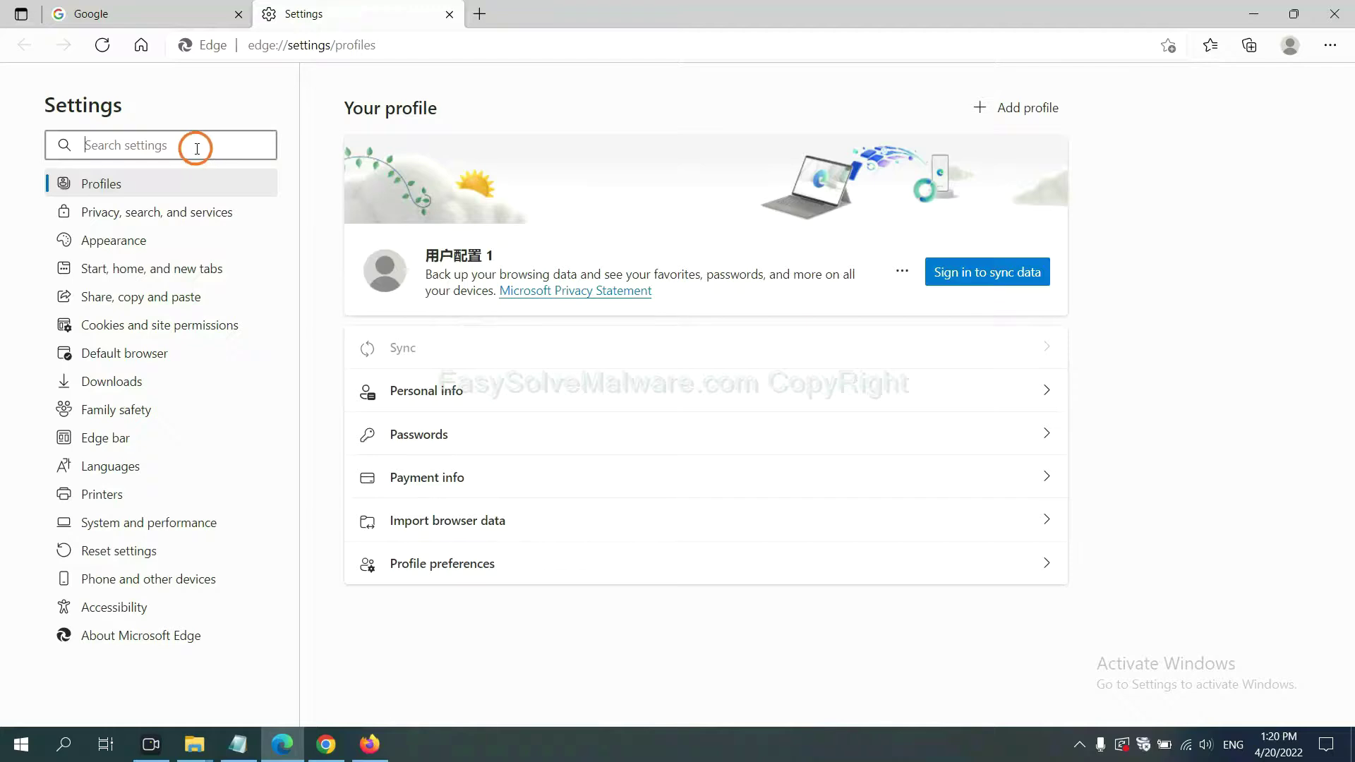
type("re")
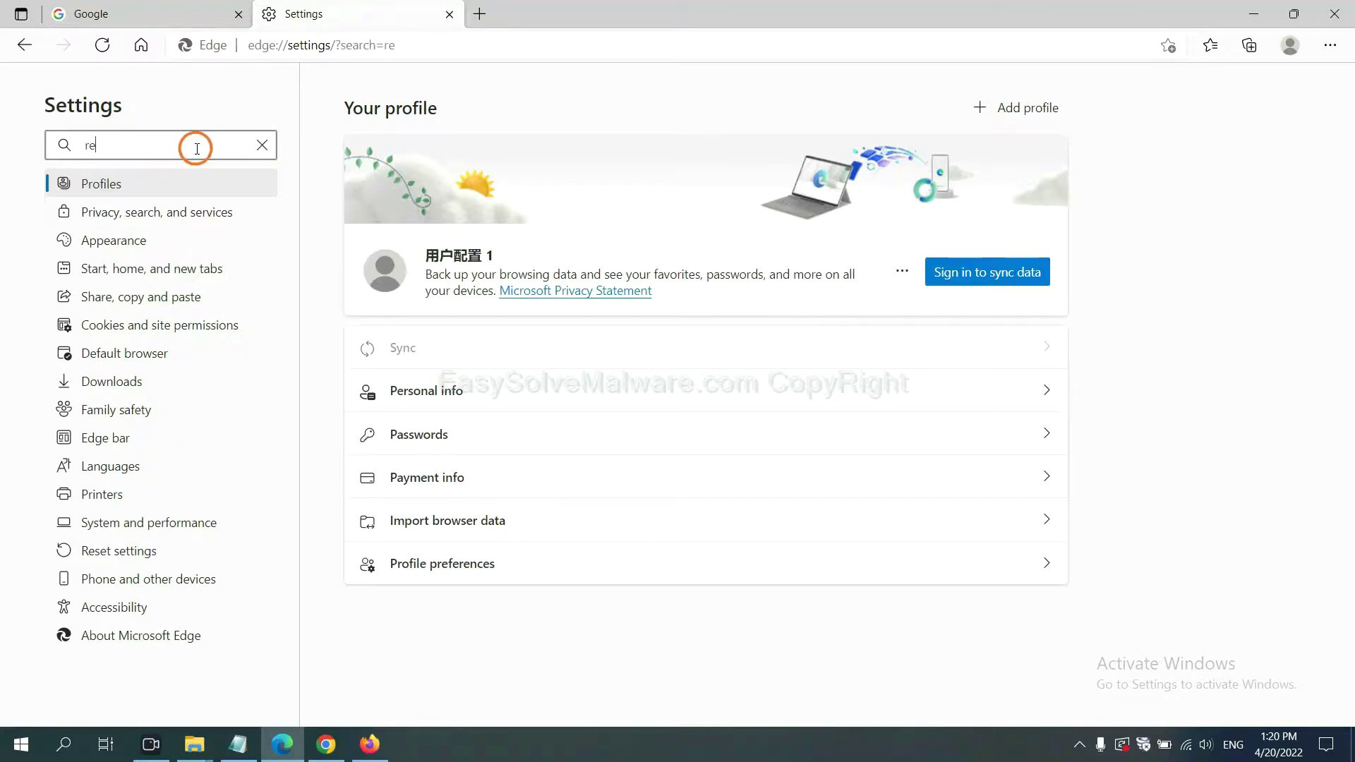
type("set")
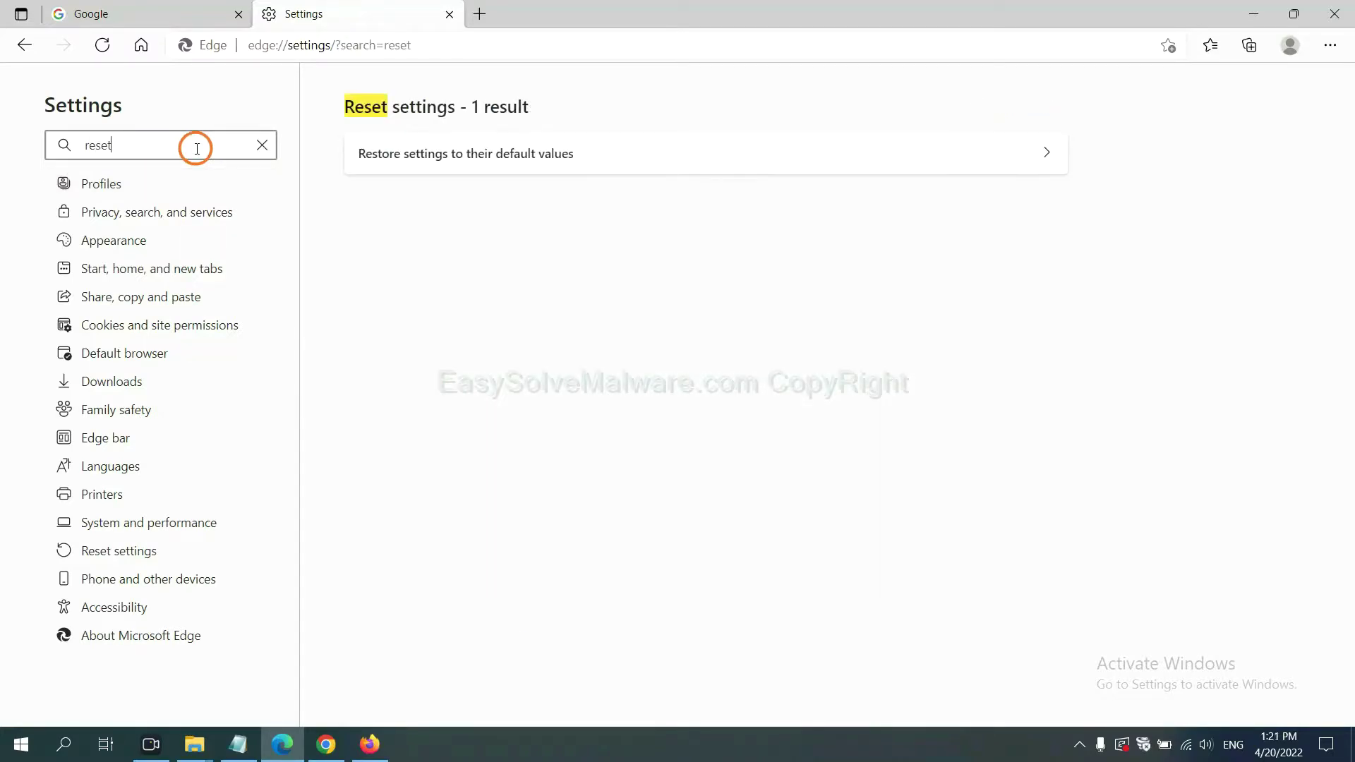
left_click(477, 152)
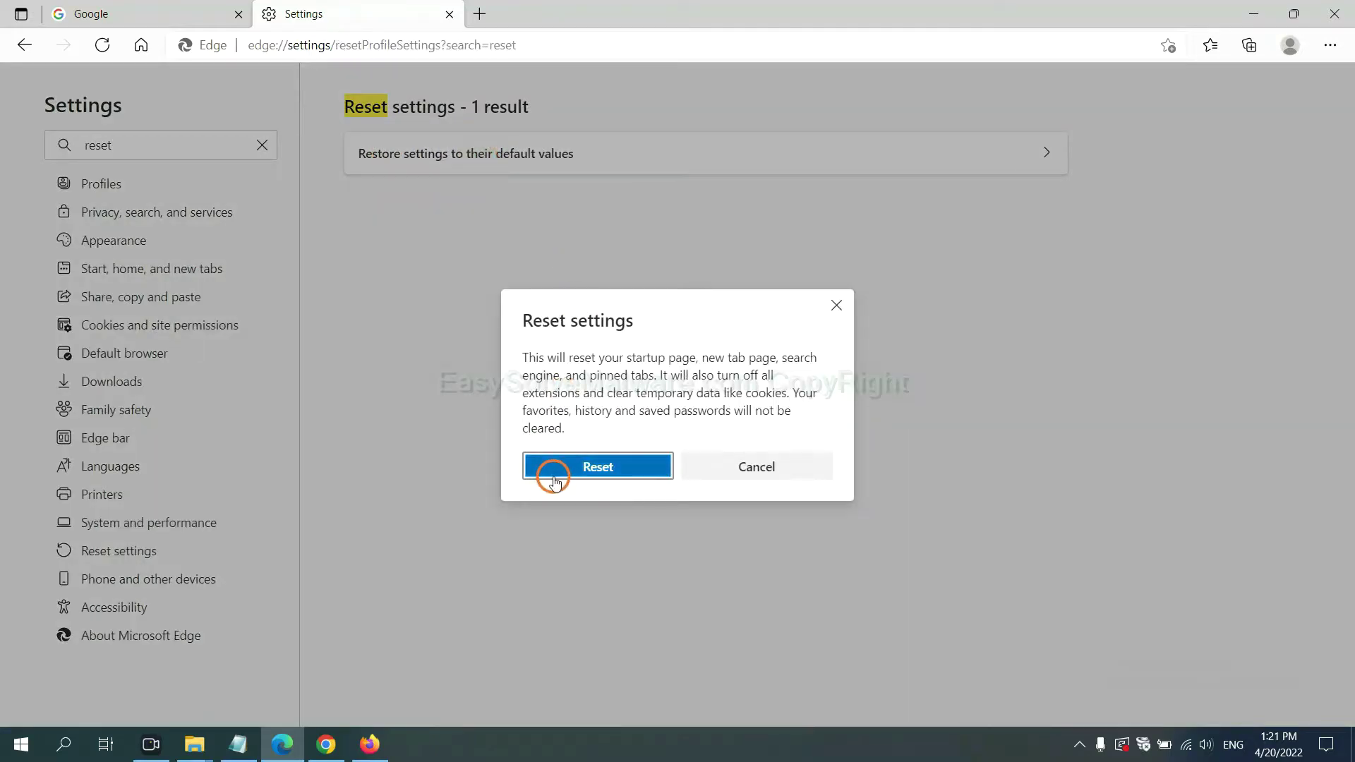